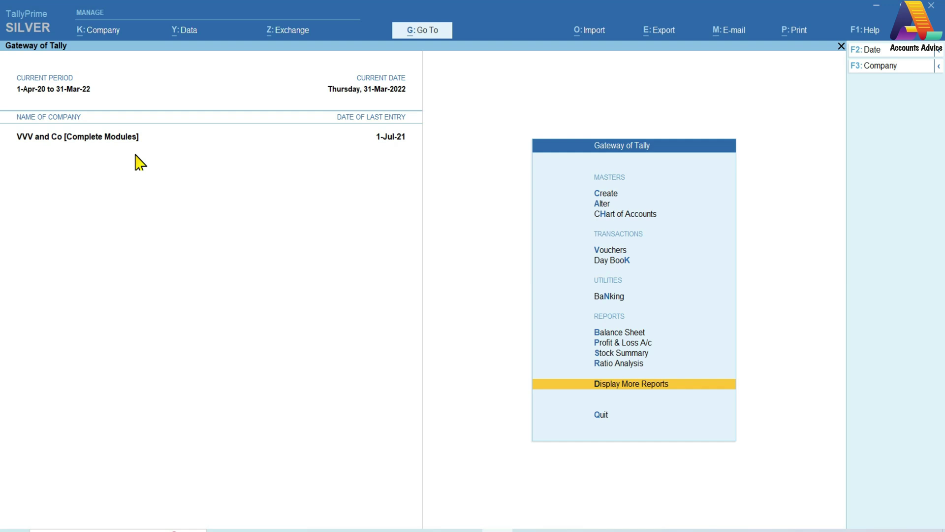
- Check the installed TallyPrime release in the product information and its product update details, and return to the Gateway of Tally
left_click(869, 34)
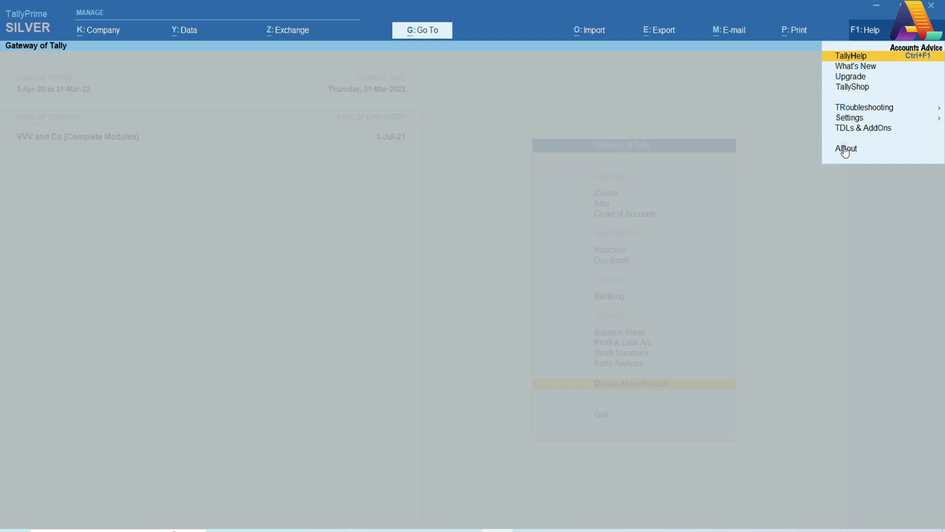
left_click(698, 365)
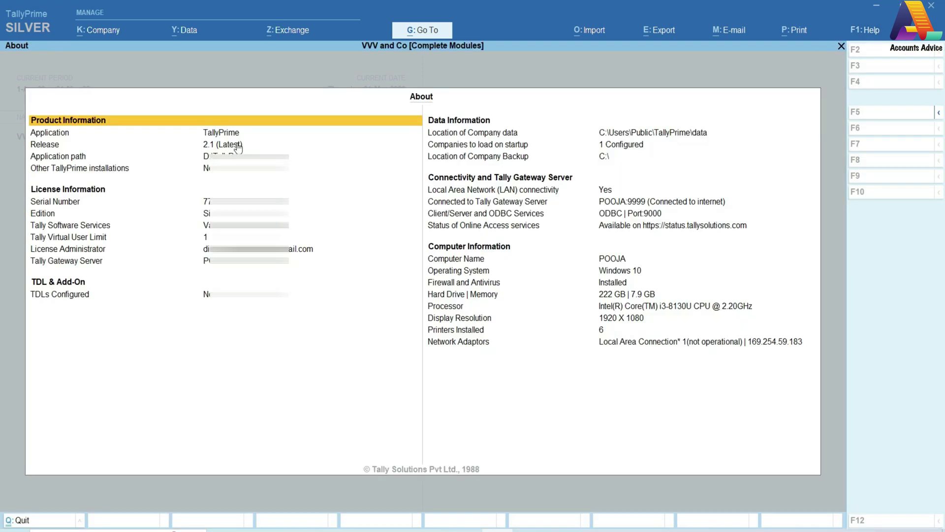
left_click(238, 147)
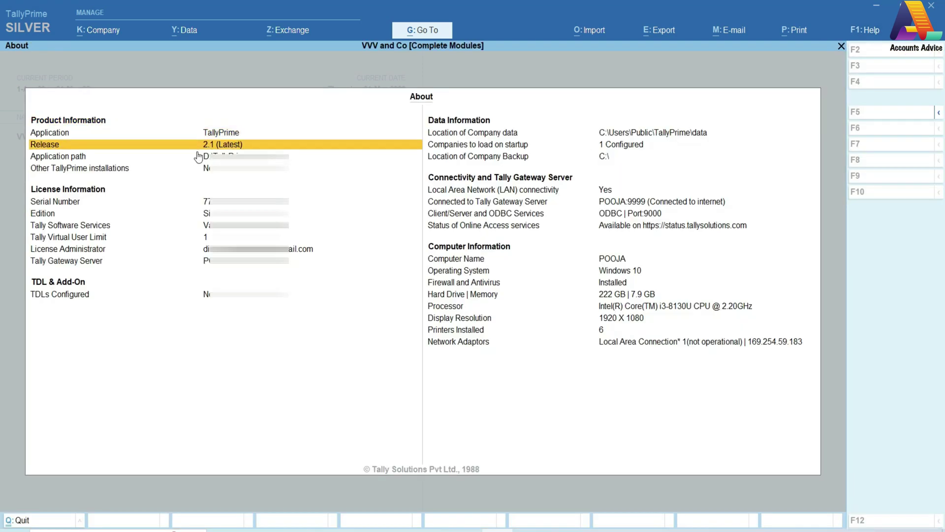
left_click(240, 146)
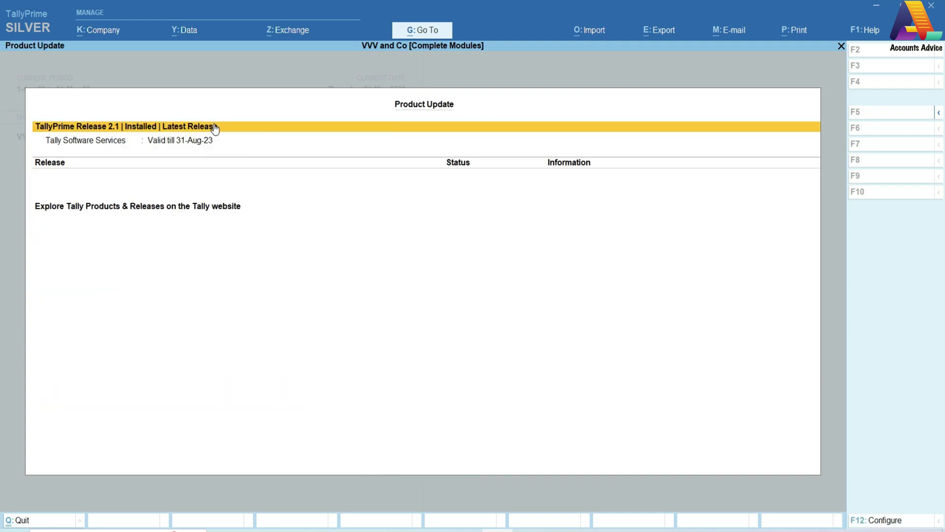
key("F12")
type("y")
key("Return")
key("Escape")
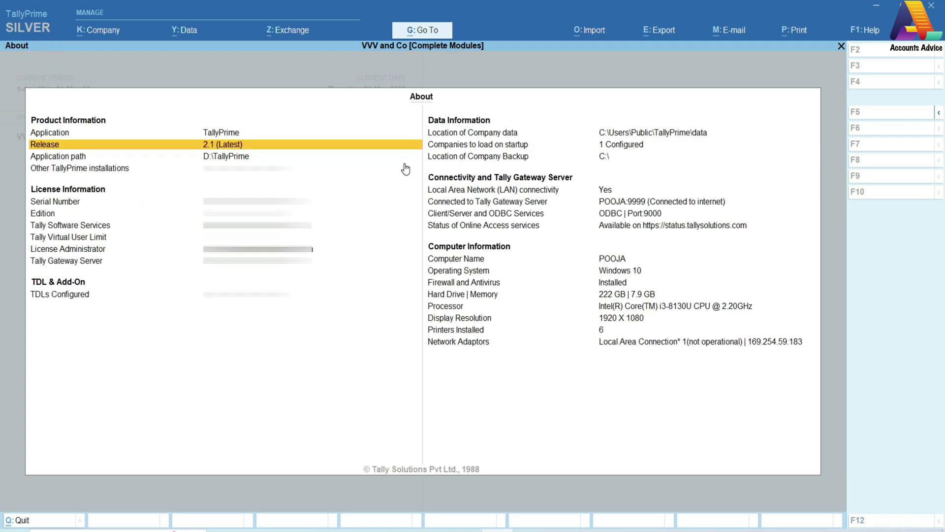
key("Escape")
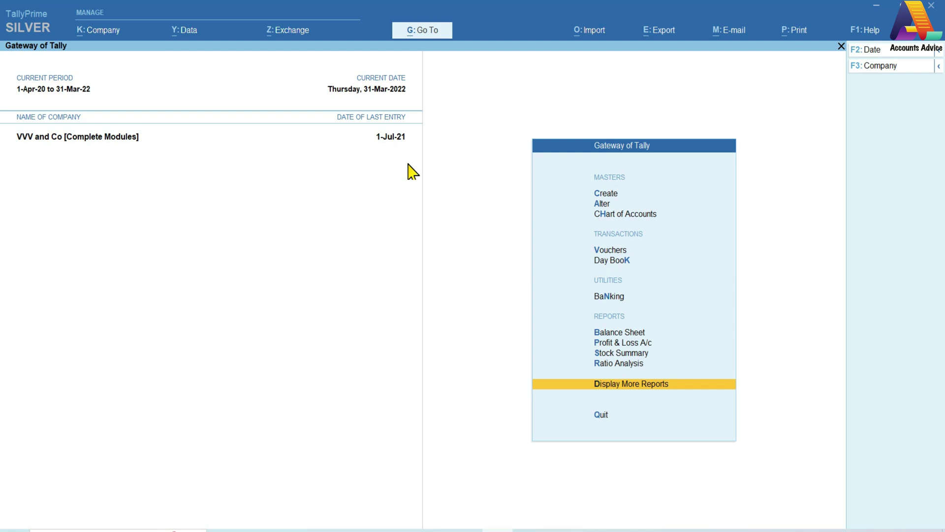
- Review the license information, first from the edition label and again through the Manage License setting, and close it
left_click(28, 28)
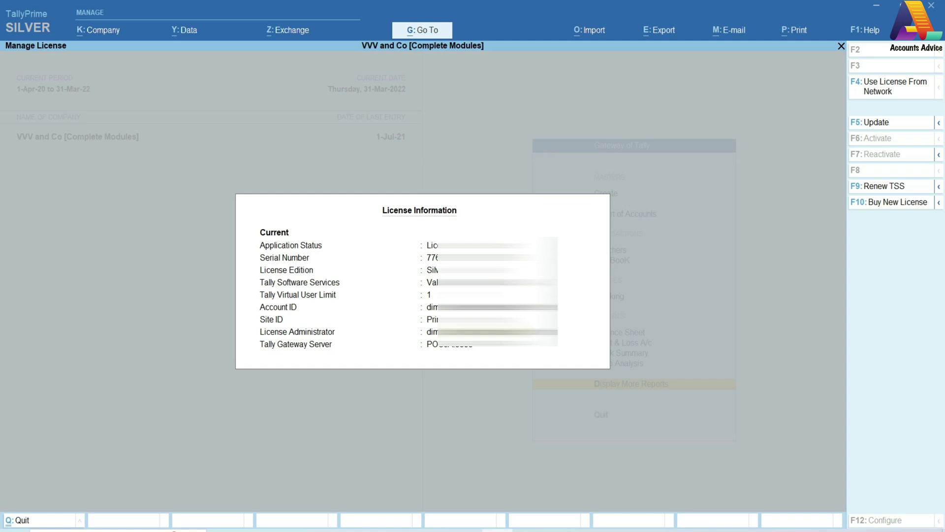
key("Escape")
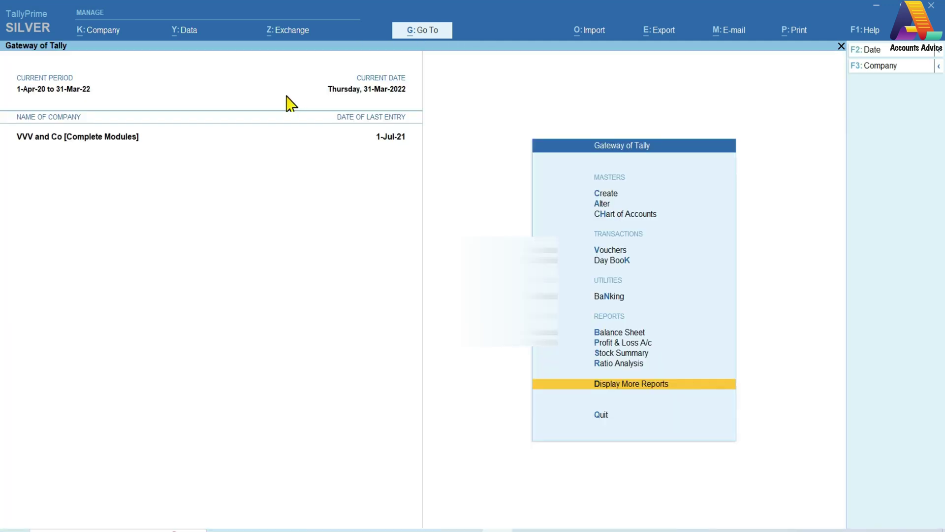
left_click(859, 36)
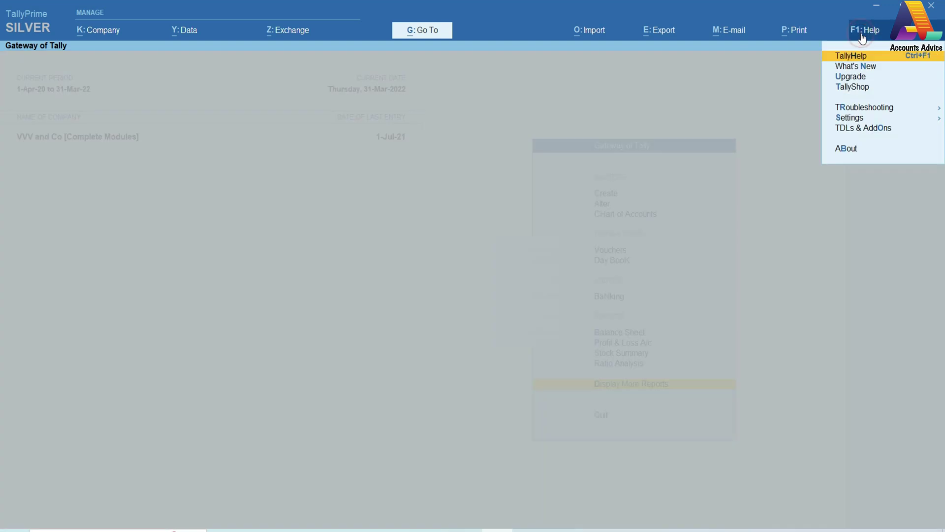
left_click(848, 120)
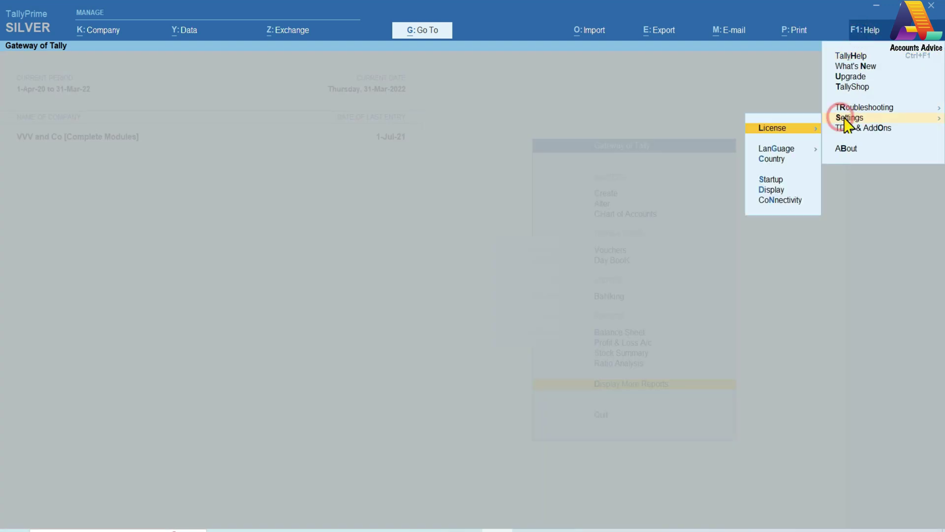
left_click(782, 129)
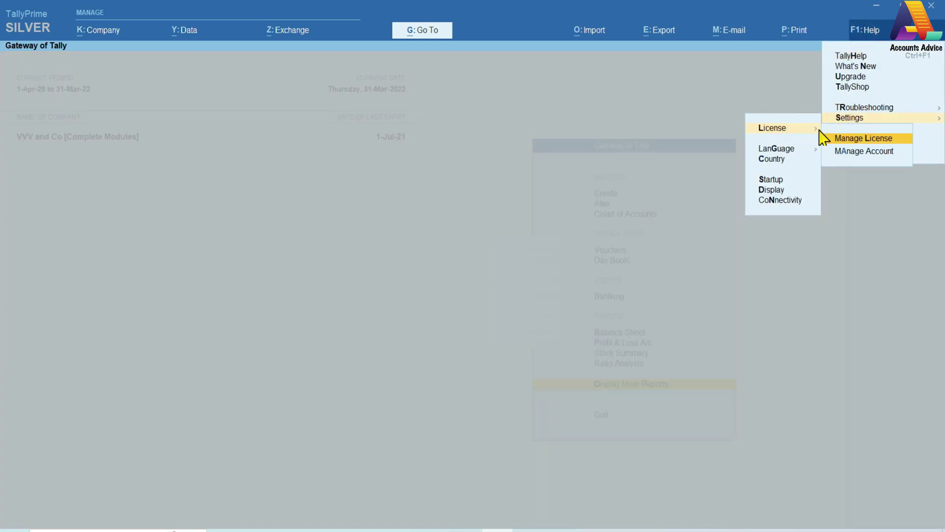
left_click(857, 141)
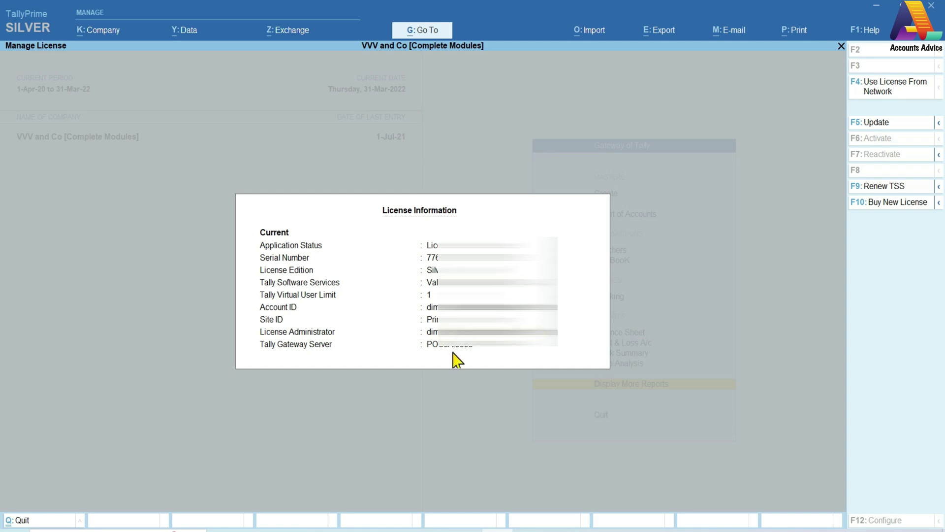
key("Escape")
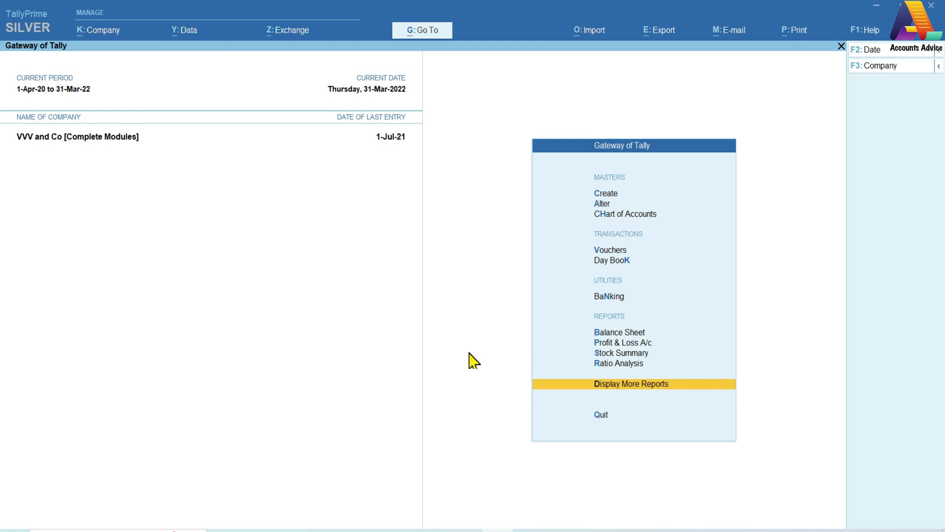
- Open the Online Access configuration of VVV and Co [Complete Modules]
left_click(98, 32)
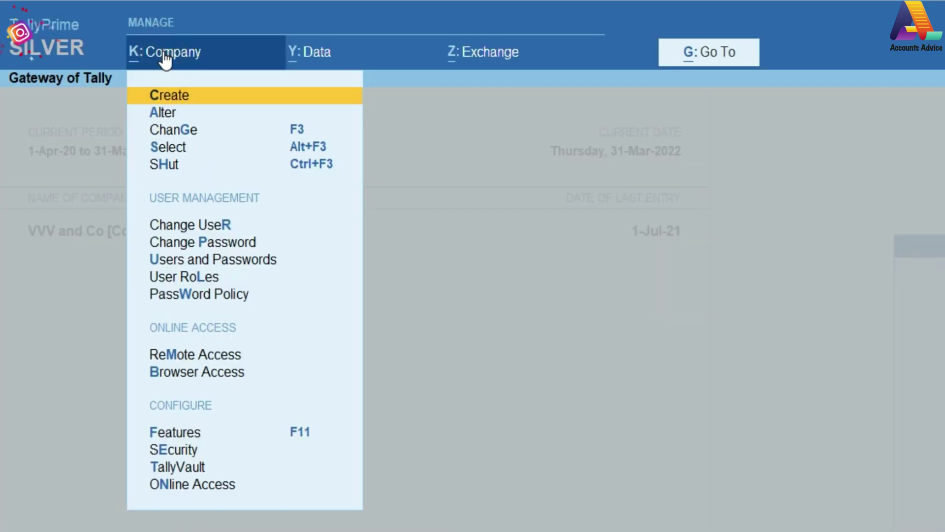
key("Down")
key("Down")
key("Down")
key("Down")
key("Down")
key("Down")
key("Down")
key("Down")
key("Down")
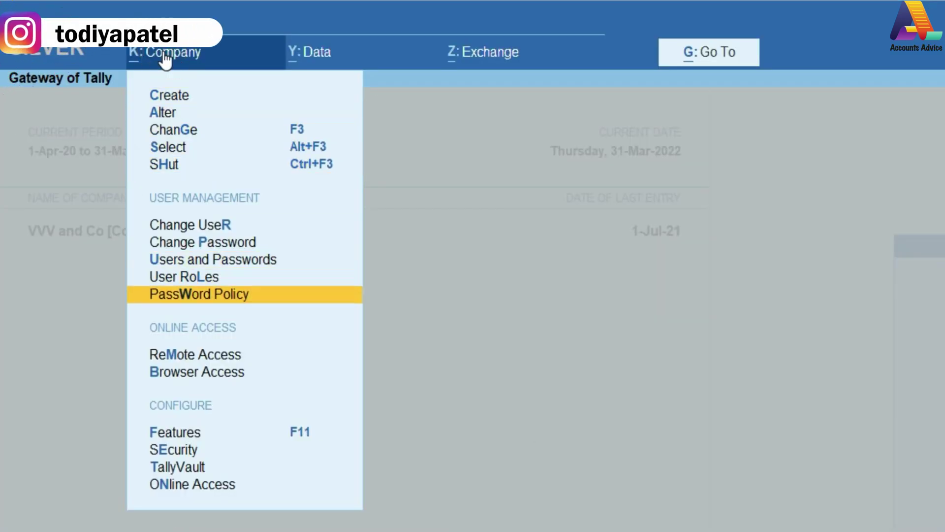
key("Down")
key("Down")
key("Down")
key("Down")
key("Down")
key("Down")
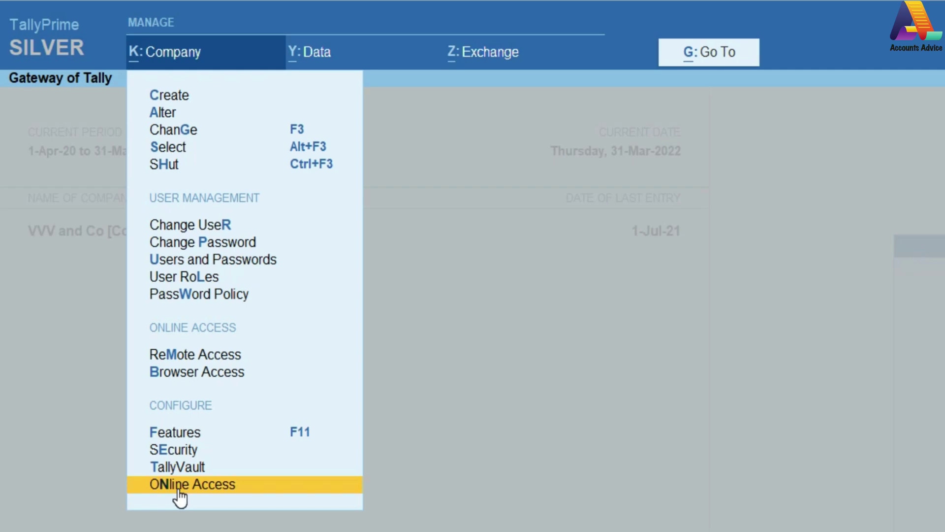
left_click(107, 290)
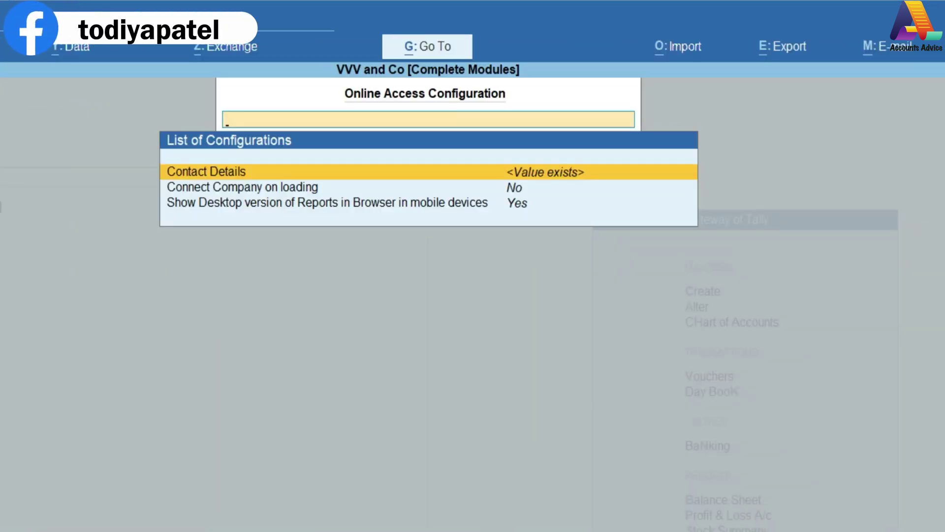
- Go through the Contact Details fields of the online access configuration without editing them, and close the configuration
left_click(535, 174)
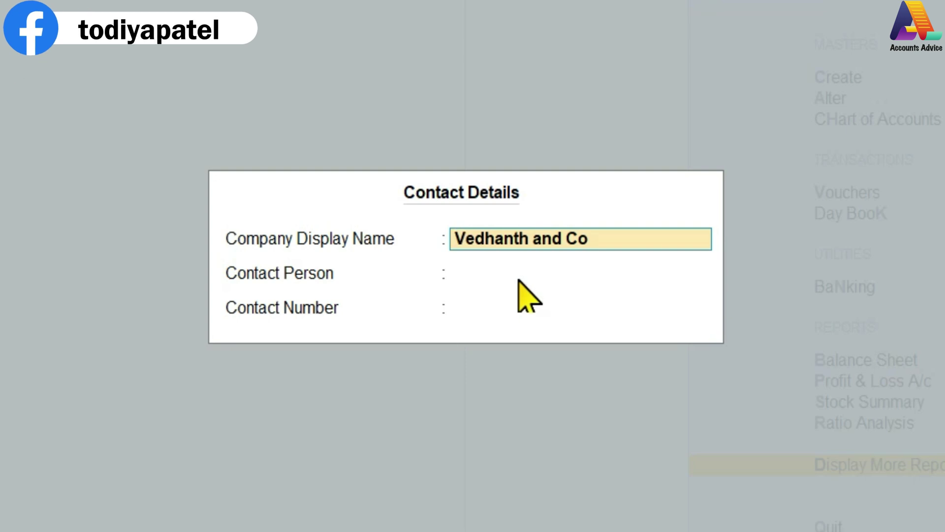
key("Return")
key("Return")
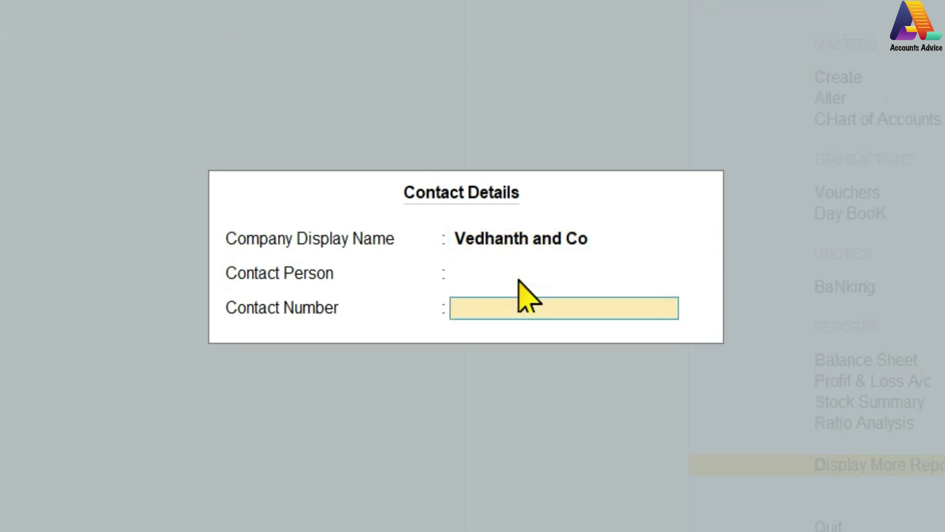
key("Return")
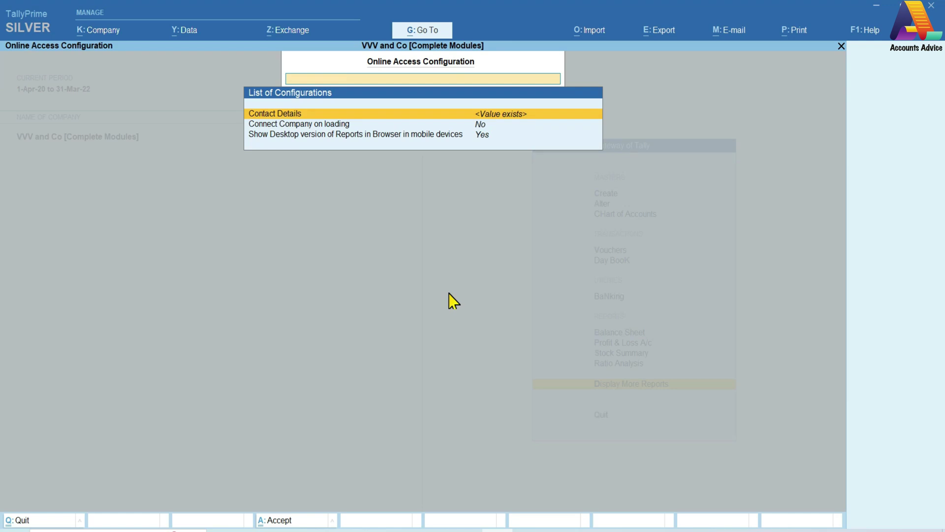
key("Escape")
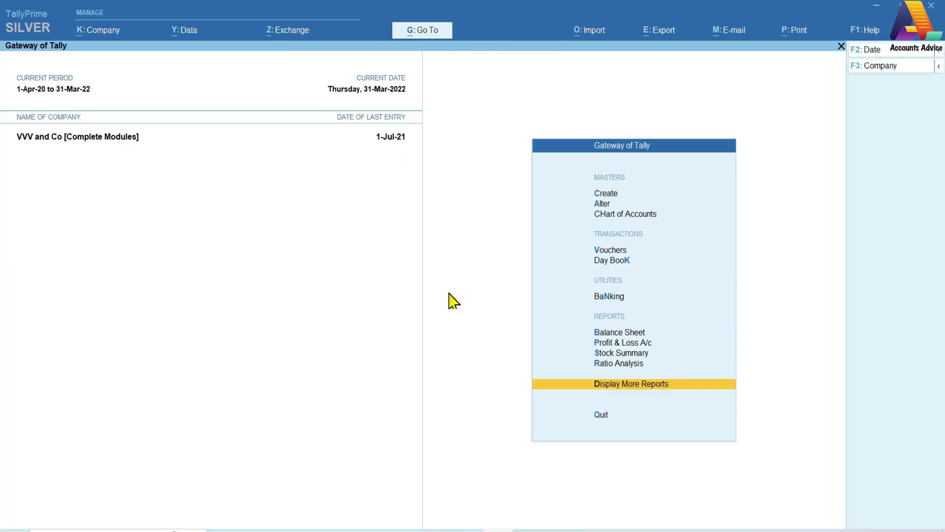
- Open the company features of VVV and Co [Complete Modules] for alteration
key("alt+k")
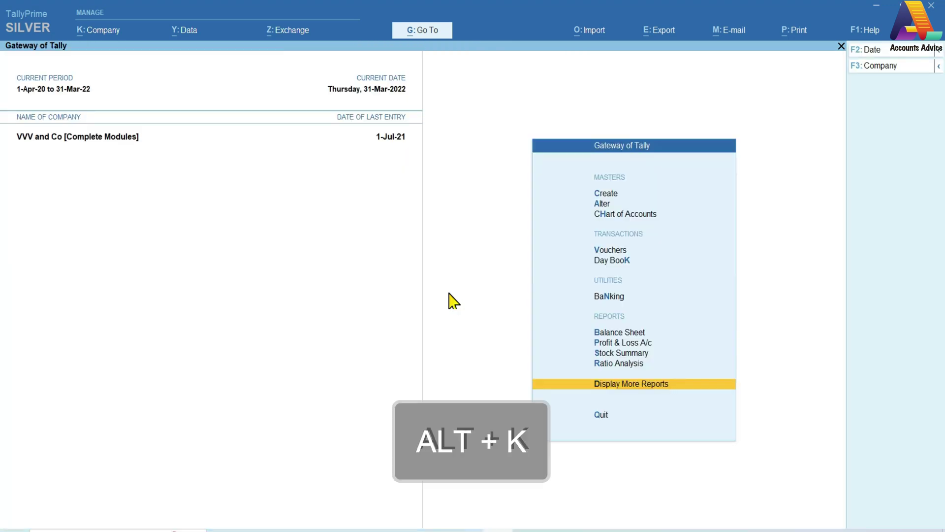
key("alt+k")
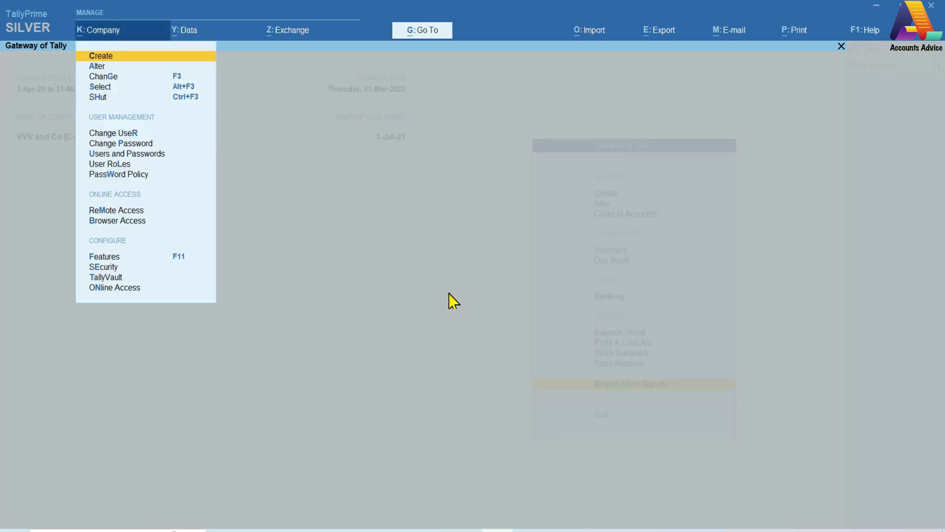
key("Down")
key("Down")
key("Down")
key("Down")
key("Down")
key("Down")
key("Down")
key("Down")
key("Down")
key("Down")
key("Down")
key("Down")
key("Down")
key("Up")
key("Return")
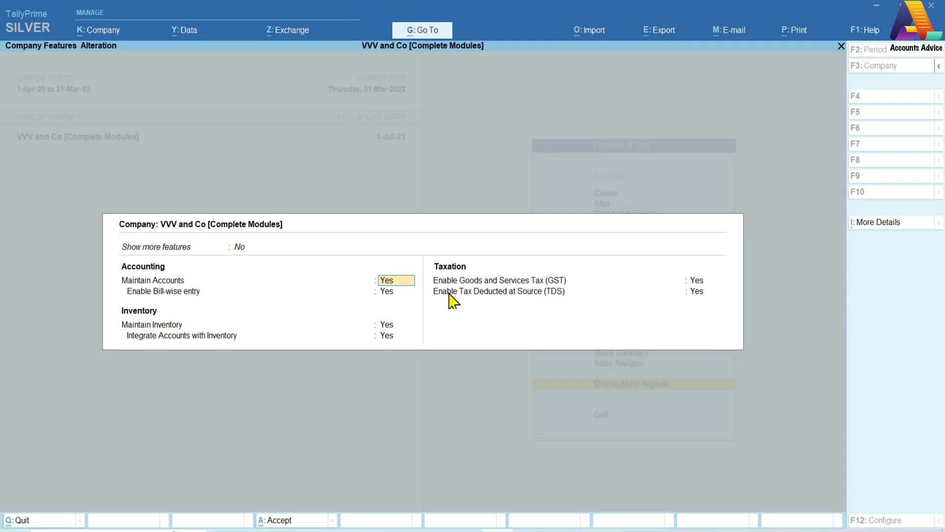
- Set both Show more features and Show all features to Yes in the company features
key("Up")
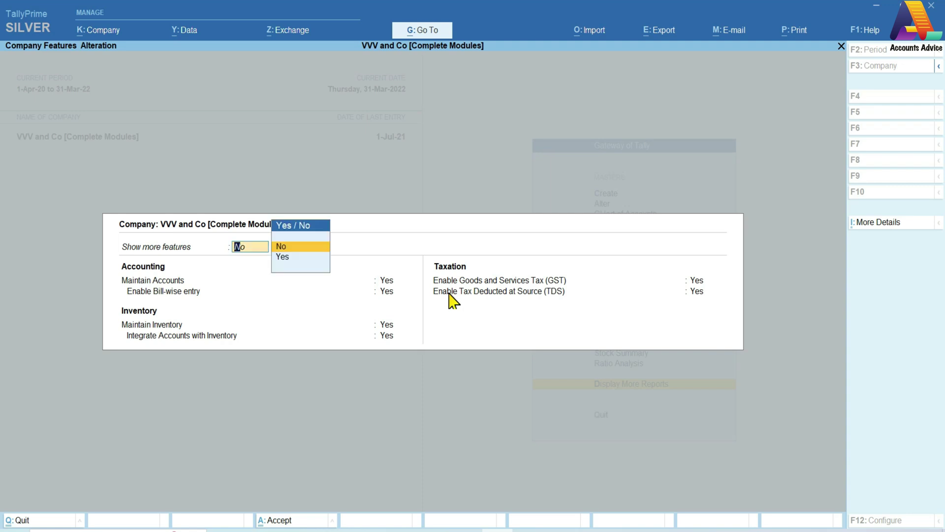
key("Down")
key("Return")
key("Up")
key("Down")
key("Return")
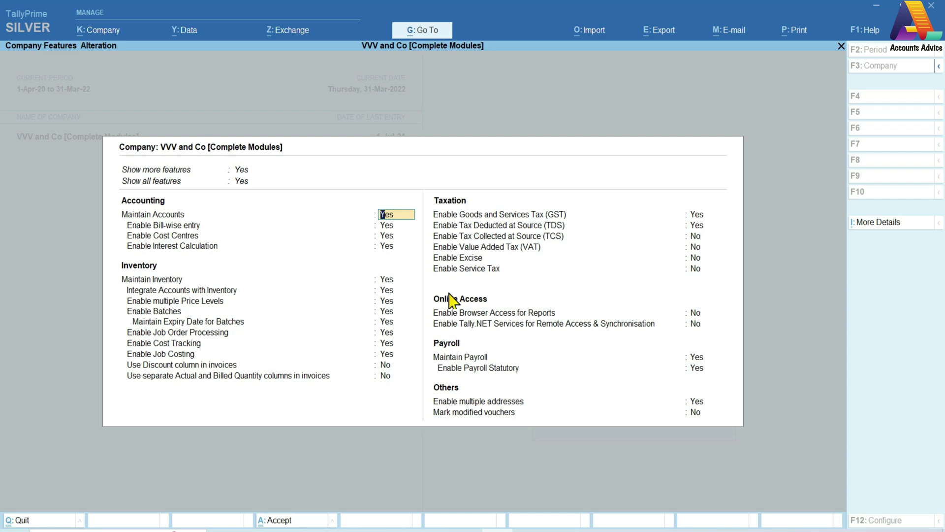
- Set Enable Browser Access for Reports to Yes under Online Access and save the company features
key("Down")
key("Down")
key("Down")
key("Down")
key("Down")
key("Down")
key("Down")
key("Down")
key("Down")
key("Down")
key("Down")
key("Down")
key("Down")
key("Down")
key("Down")
key("Down")
key("Down")
key("Down")
key("Down")
key("Down")
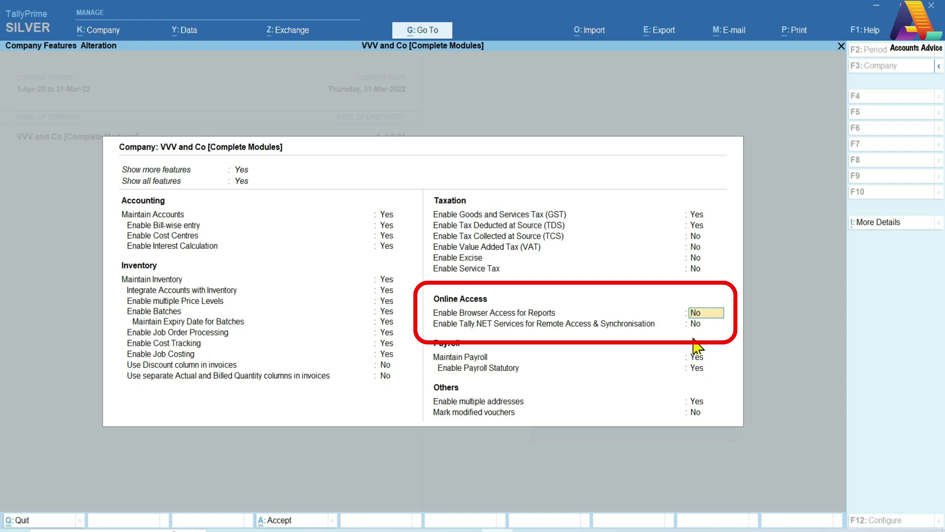
type("y")
key("Return")
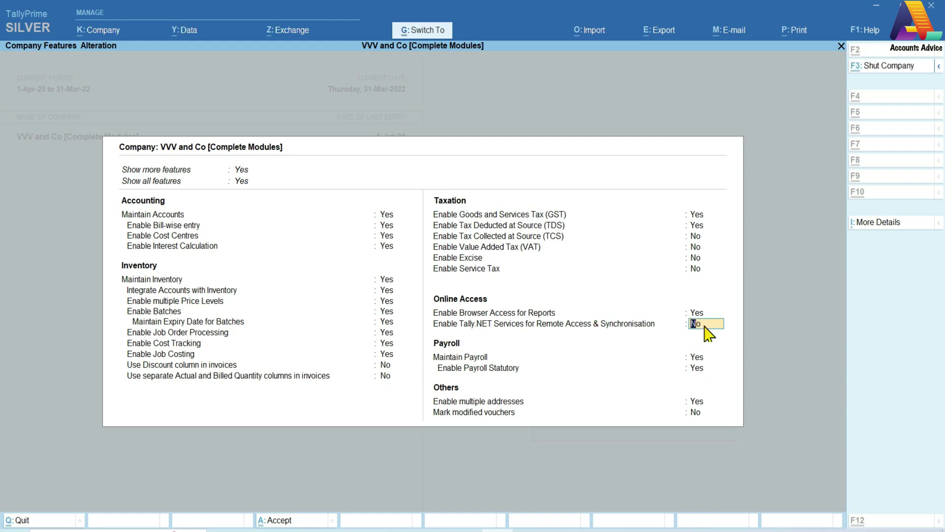
key("ctrl+a")
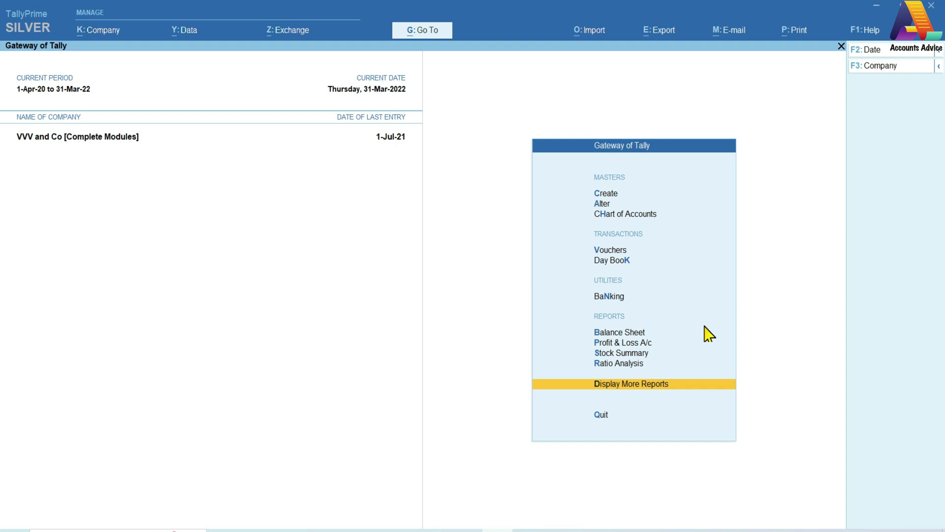
- Open the Users and Passwords list of the company
left_click(87, 33)
key("Down")
key("Down")
key("Down")
key("Down")
key("Down")
key("Down")
key("Down")
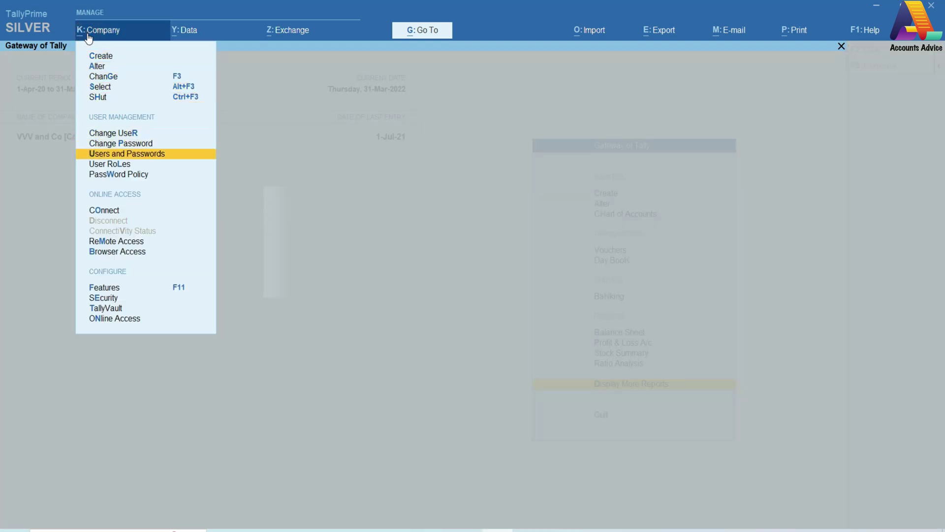
key("Return")
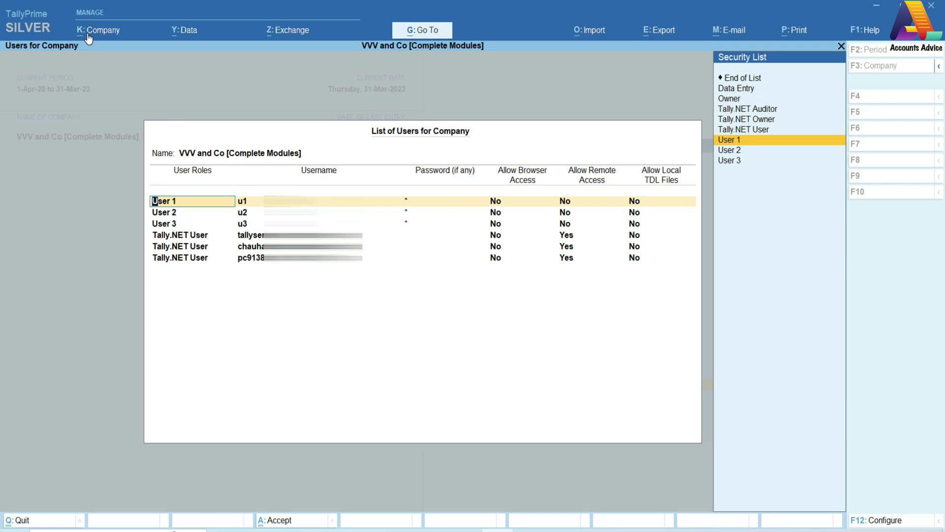
- Add a new entry below the existing company users with the Tally.NET User role and the listed account e-mail as username
key("Return")
key("Return")
key("Return")
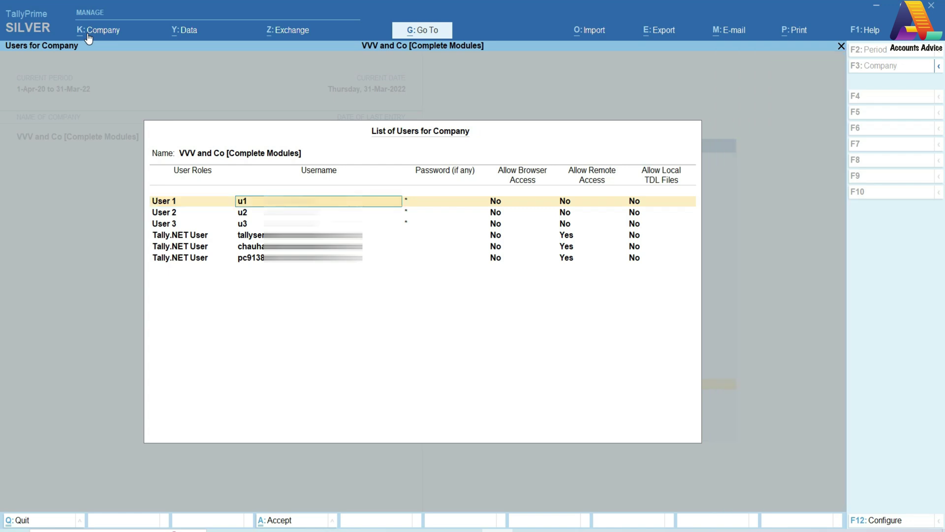
key("Return")
key("Return")
key("Return")
key("Return")
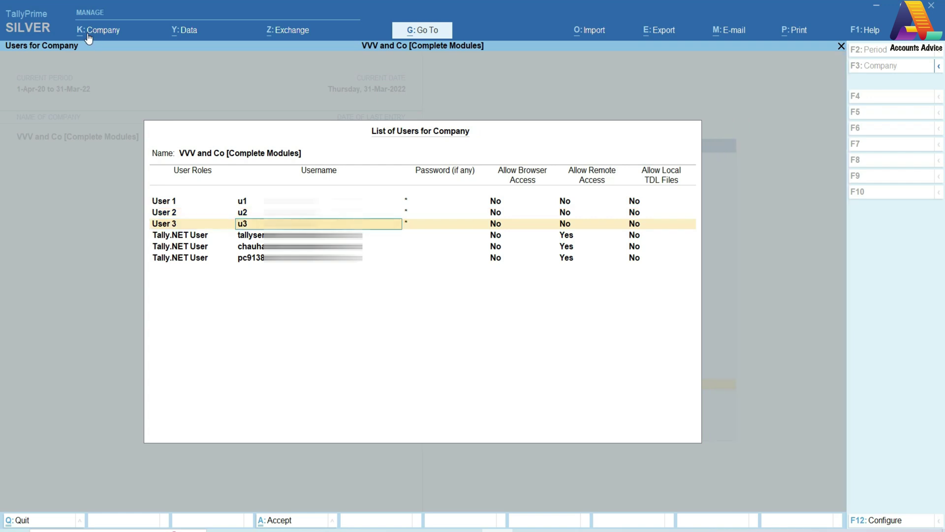
key("Return")
key("Return")
key("Return")
key("Return")
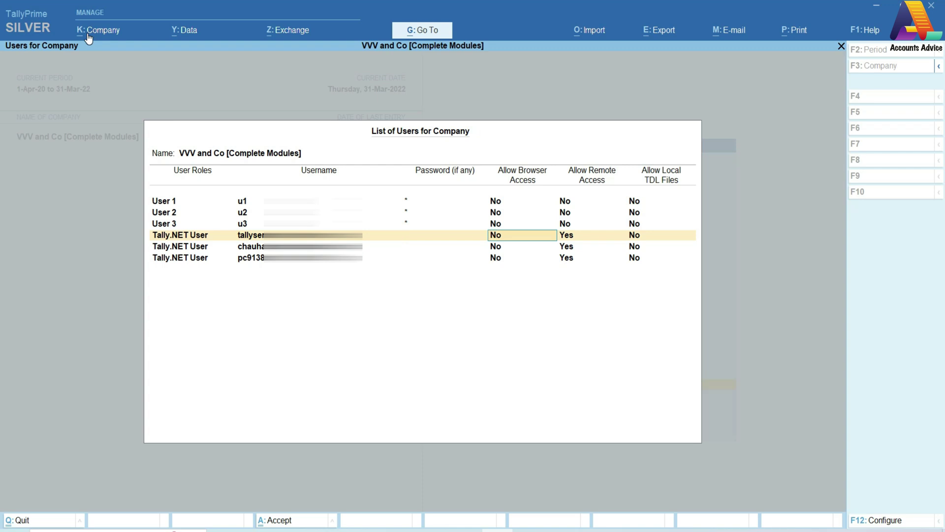
key("Return")
key("Return")
key("Return")
key("Return")
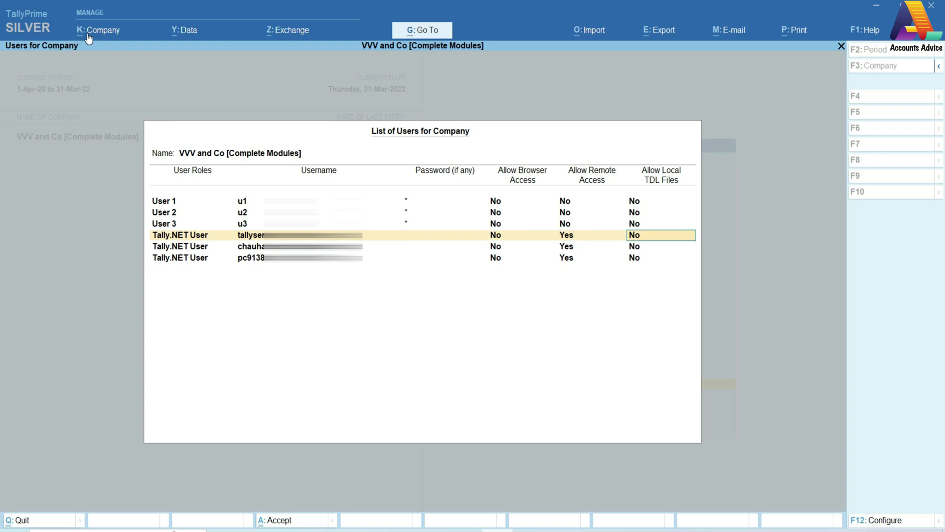
key("Return")
key("Return")
key("Return")
key("Return")
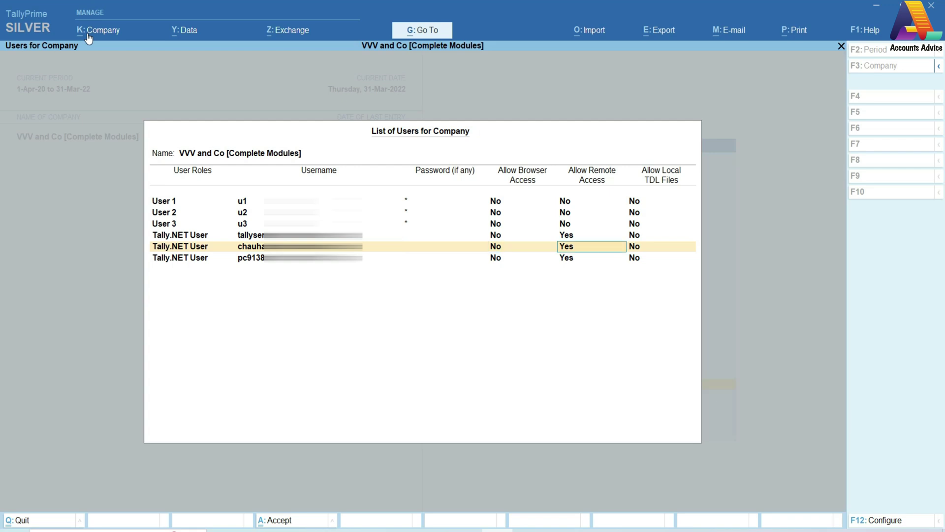
key("Return")
key("Return")
key("Return")
key("Return")
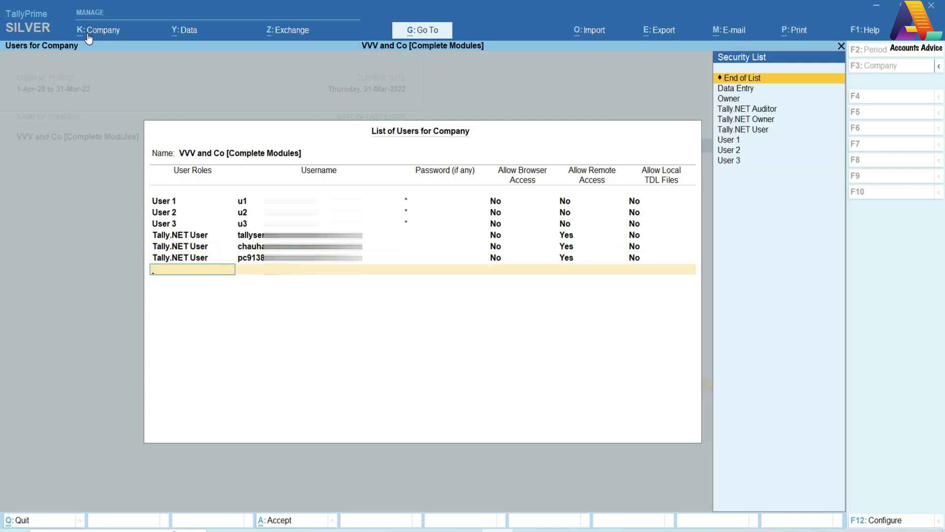
key("Down")
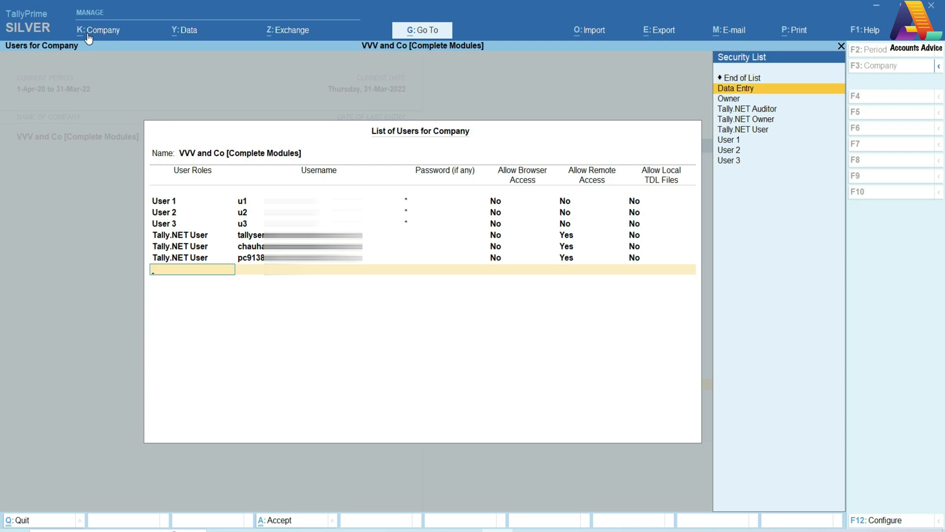
key("Down")
key("Down")
key("Down")
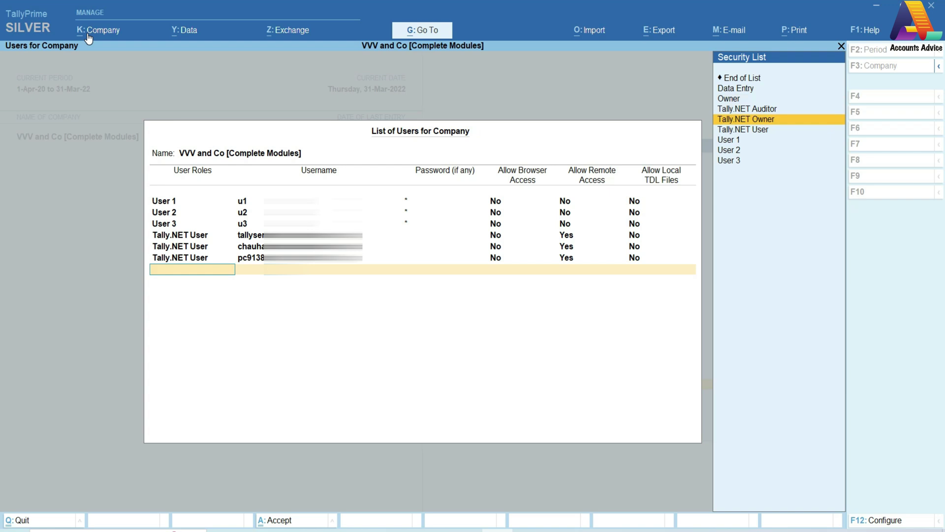
key("Down")
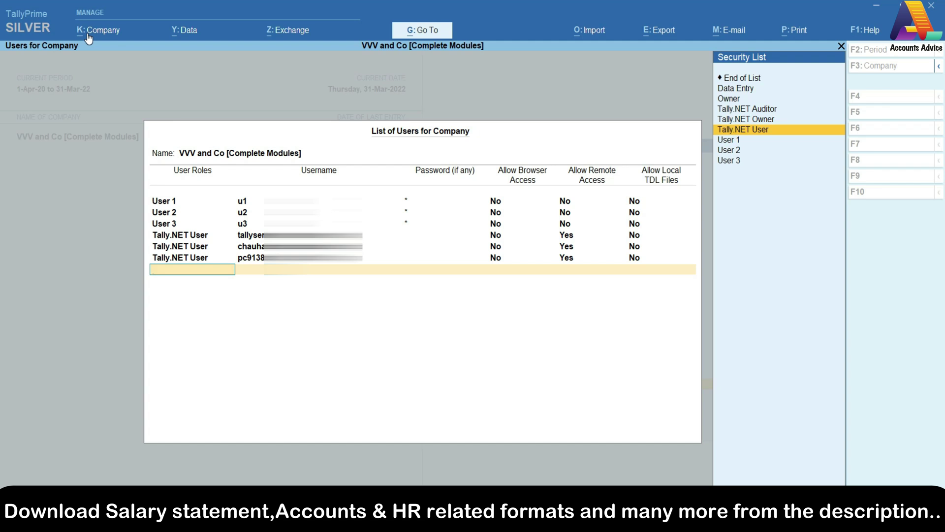
key("Return")
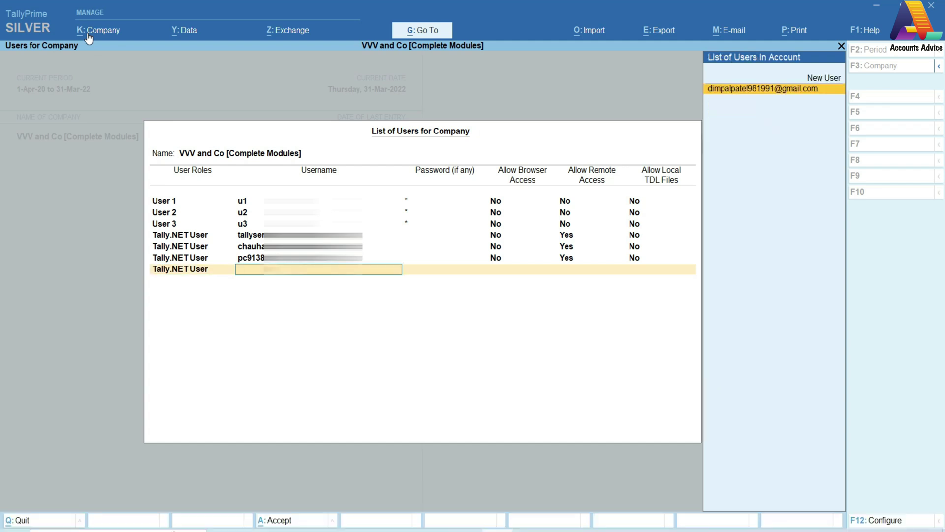
key("Return")
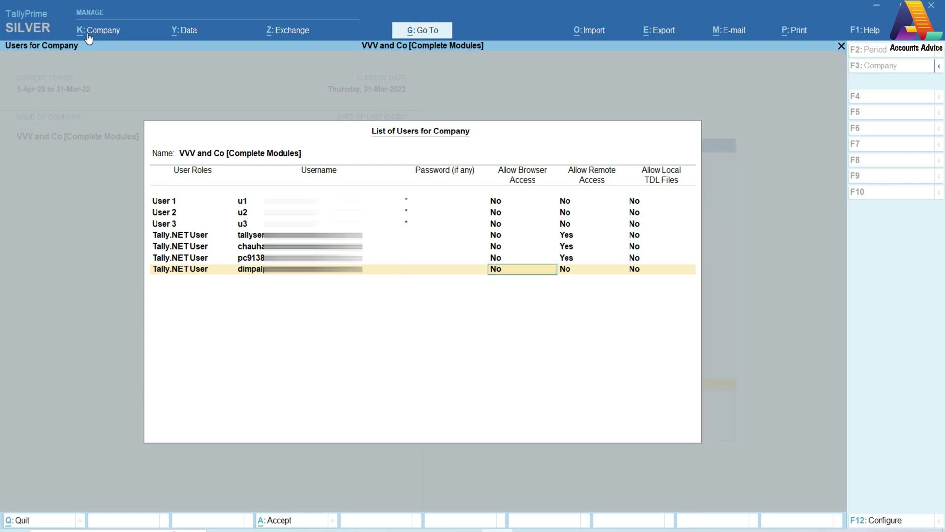
- Set Allow Browser Access to Yes for the new Tally.NET User and save the list of users
type("y")
key("Return")
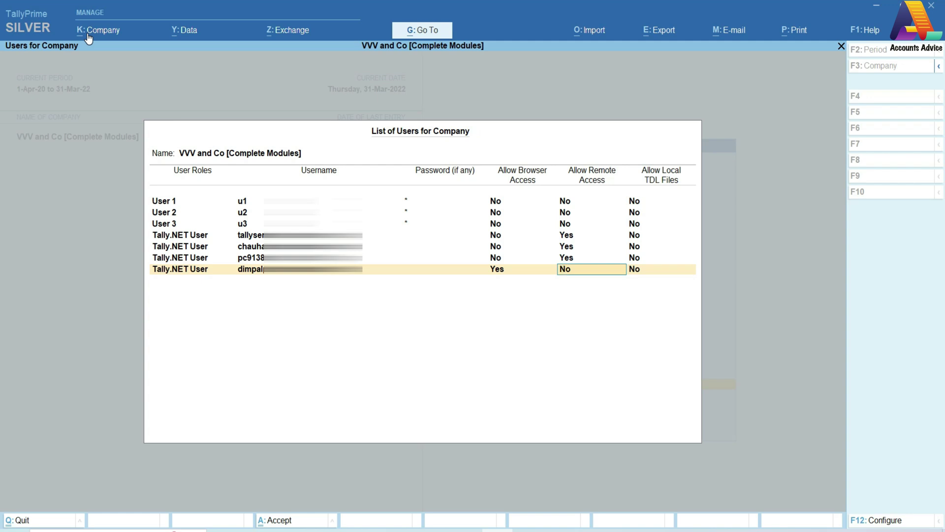
key("Return")
key("Return")
key("Return")
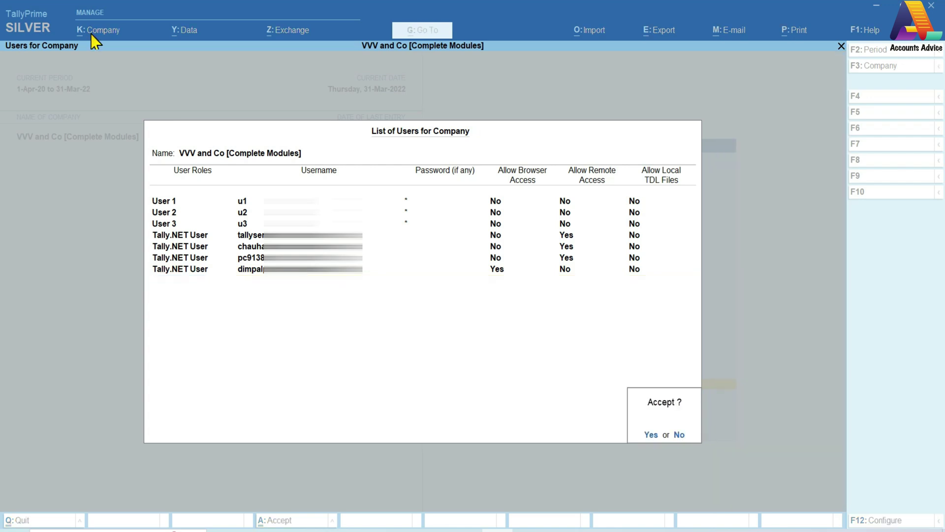
key("Return")
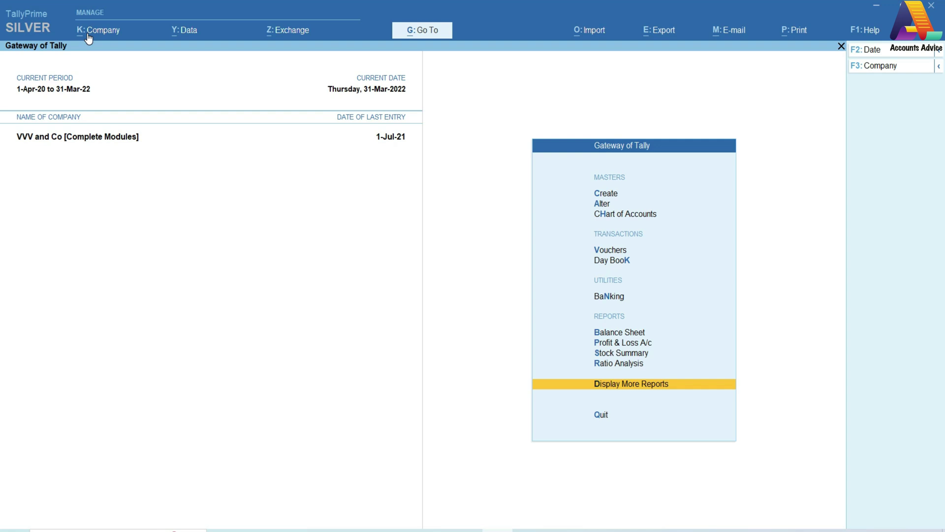
- Connect the company VVV and Co [Complete Modules] for online access
left_click(89, 39)
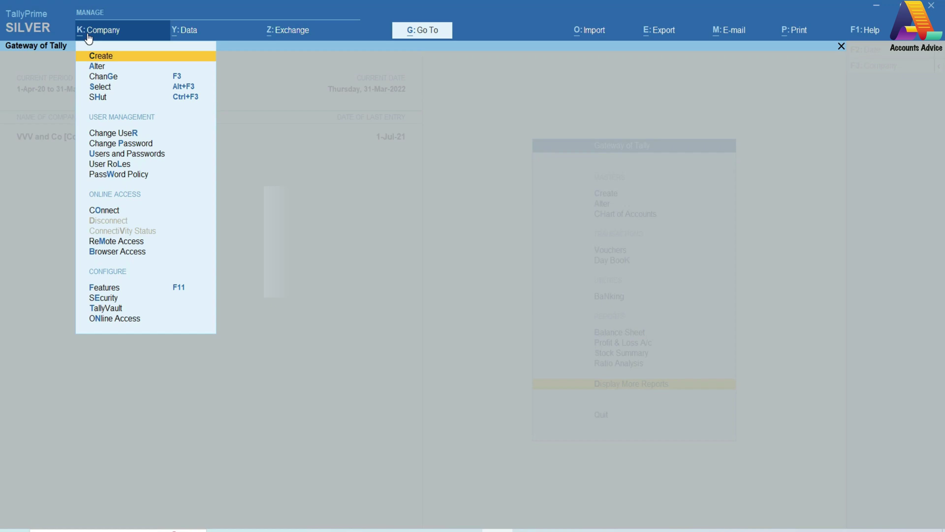
scroll(89, 36, "down", 15)
scroll(89, 37, "up", 4)
scroll(90, 38, "up", 2)
scroll(89, 38, "down", 1)
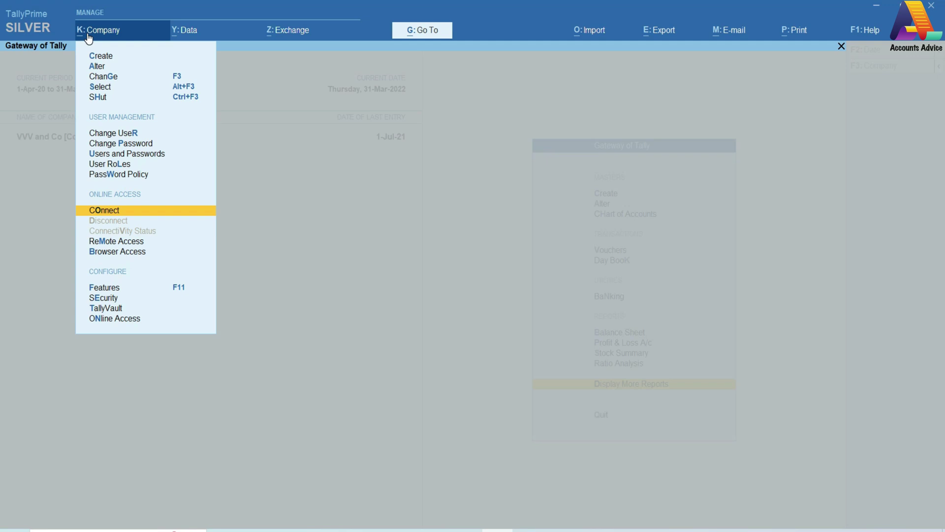
key("Return")
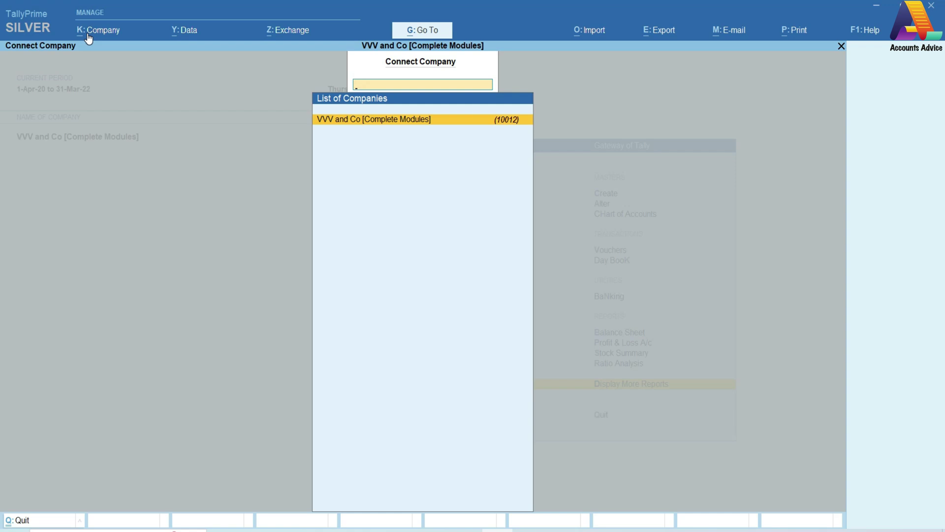
key("Return")
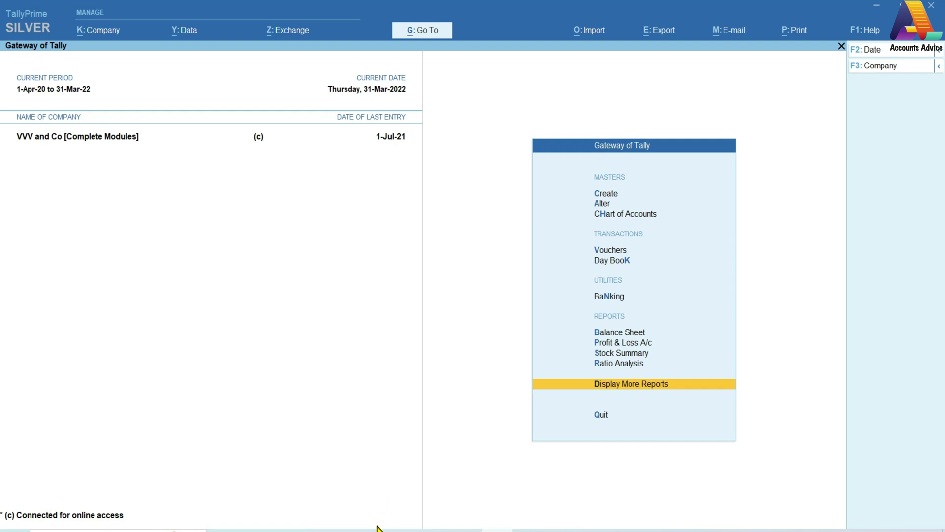
- Switch to Chrome, search Google for tallysolutions.com and open the Tally Solutions website
left_click(128, 32)
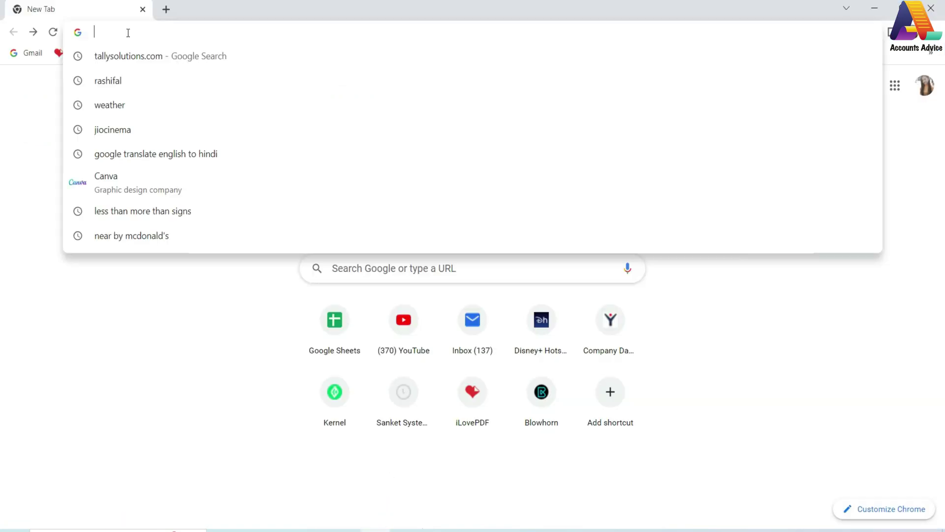
left_click(140, 56)
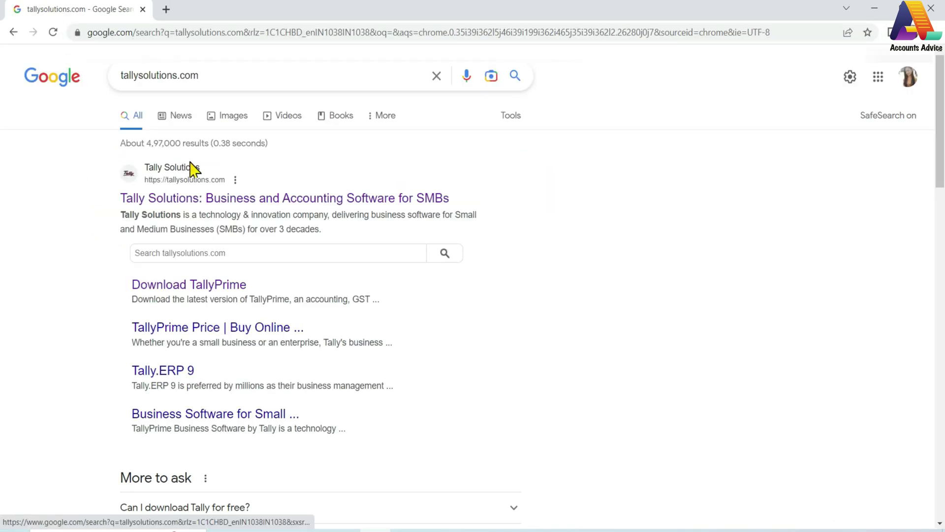
left_click(202, 198)
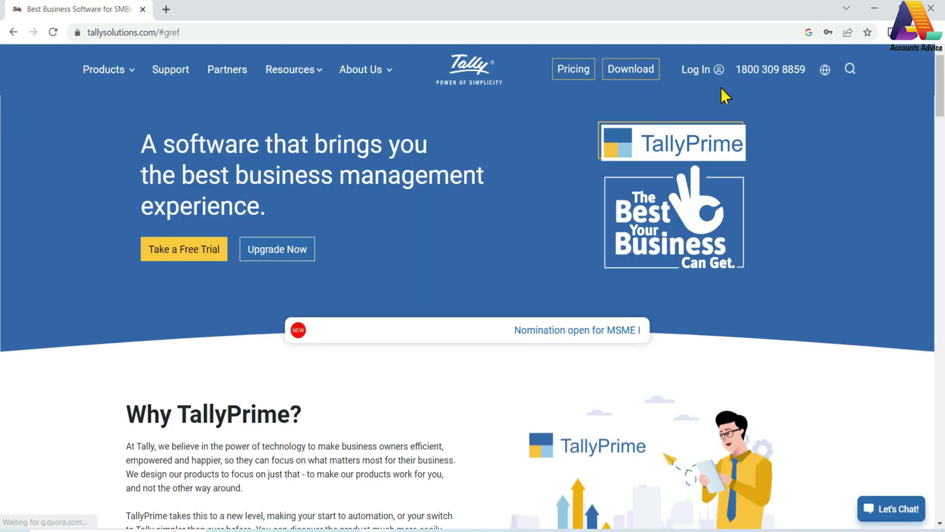
- Open the Tally website's login form and replace the prefilled ID with the Tally.NET user's e-mail
left_click(700, 71)
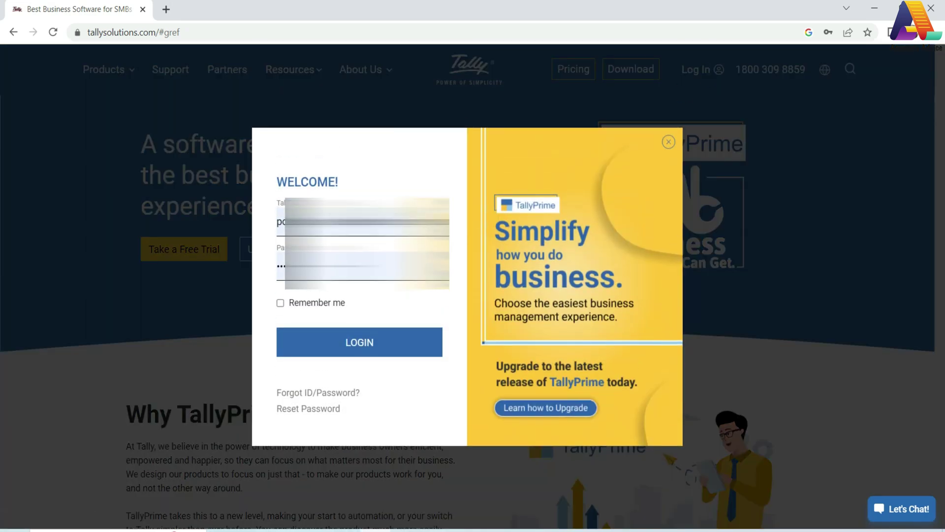
left_click(367, 222)
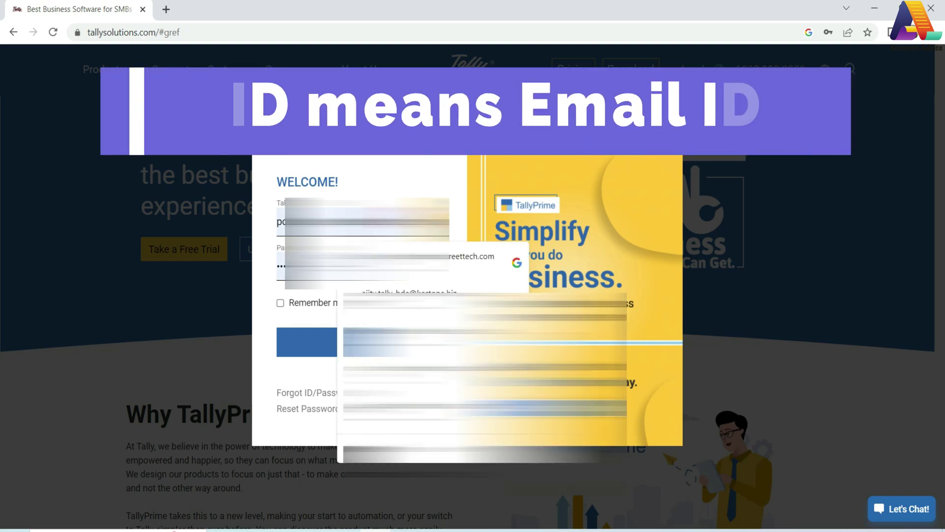
key("BackSpace")
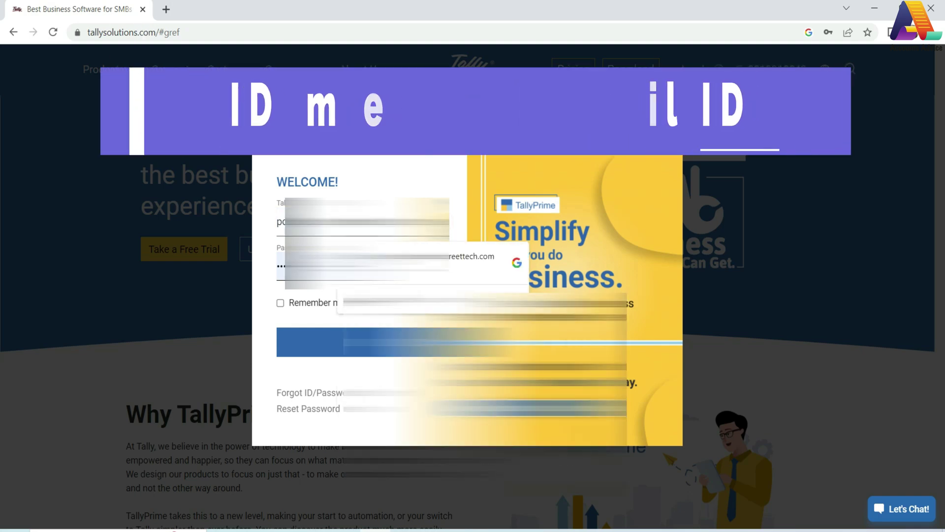
key("BackSpace")
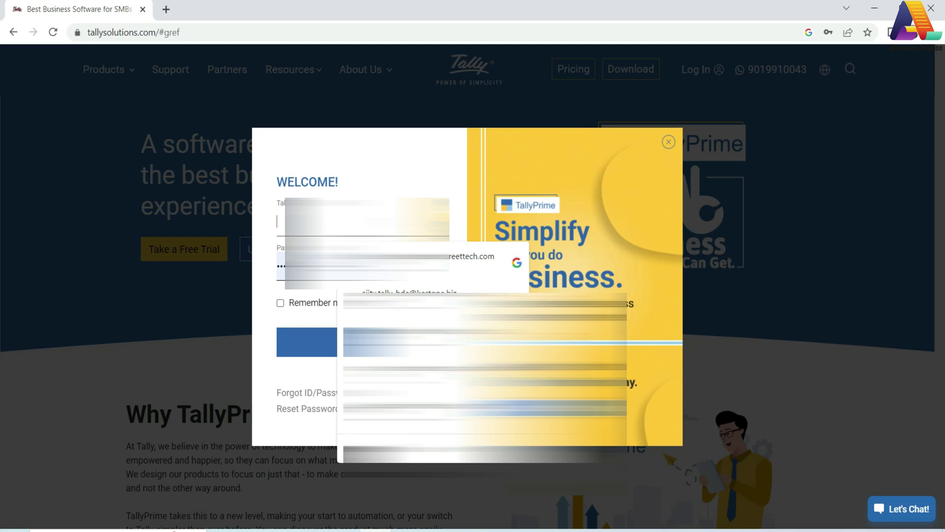
type("di")
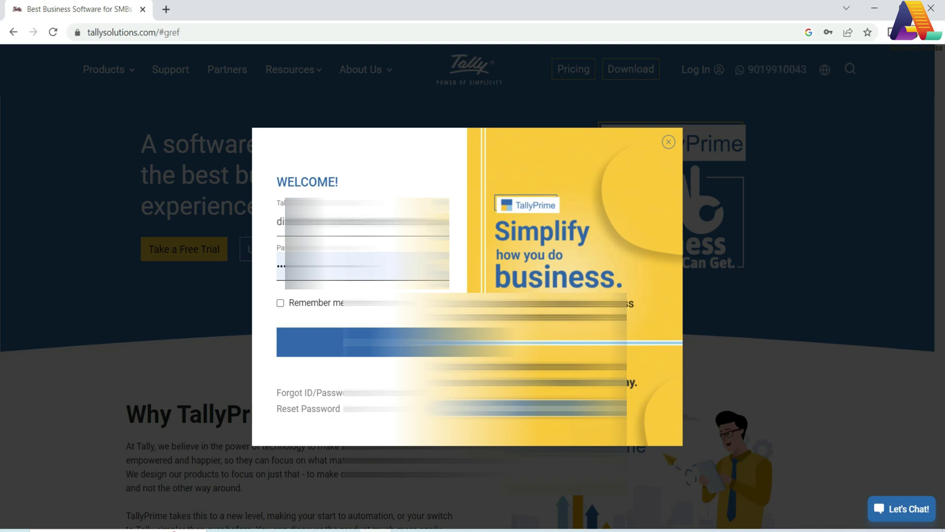
- Replace the prefilled password with the account password and log in to the Tally customer portal
left_click(363, 266)
left_click(394, 312)
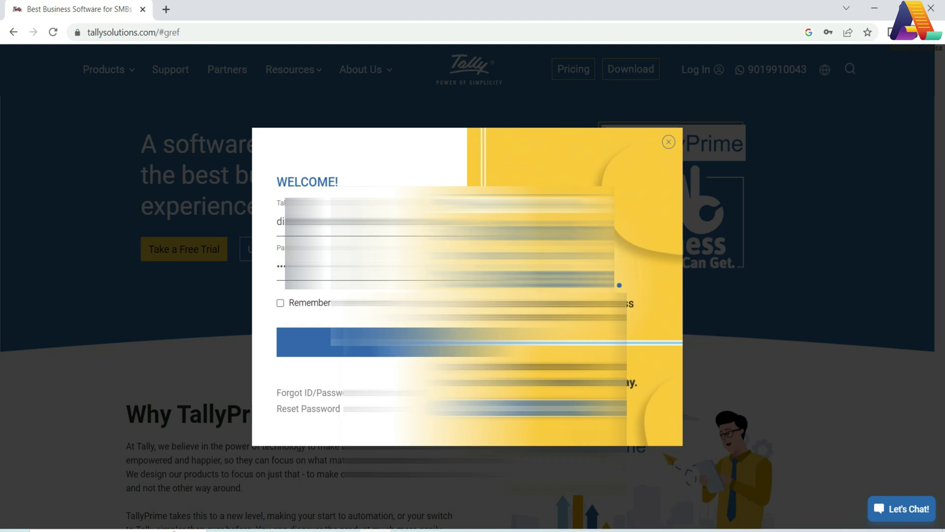
key("BackSpace")
key("BackSpace")
type("•••")
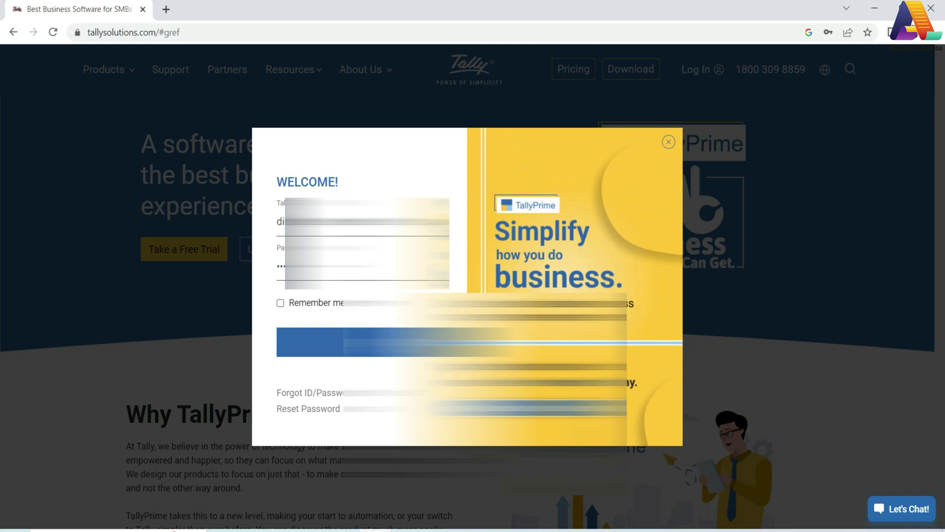
left_click(349, 342)
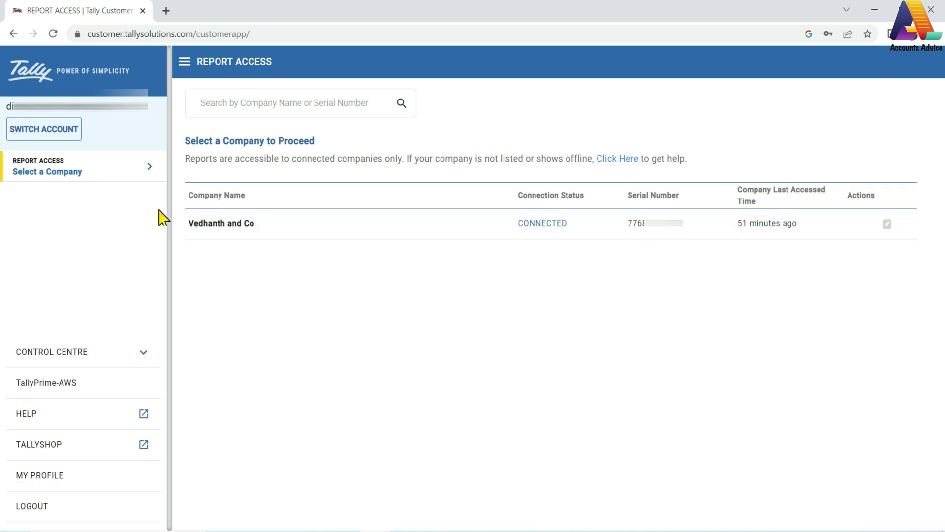
- Open the list of reports for the connected company Vedhanth and Co under Report Access
left_click(126, 170)
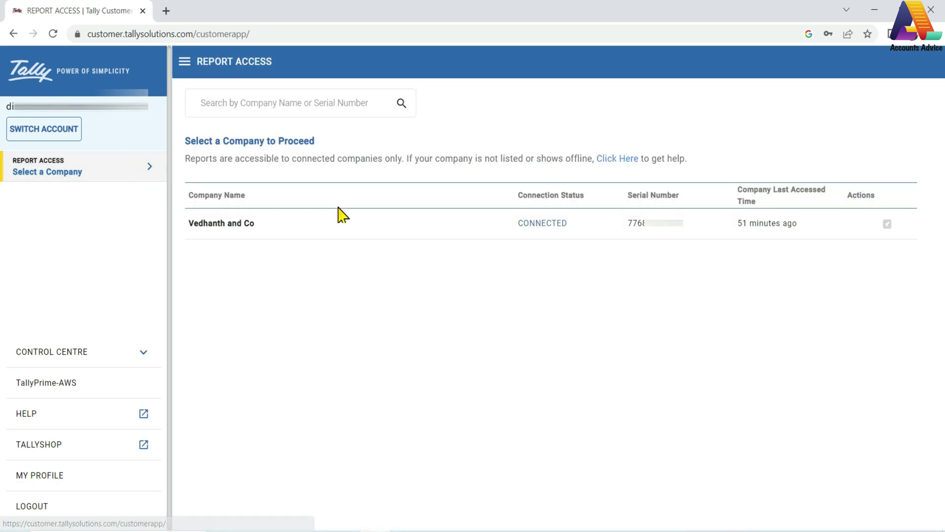
left_click(332, 232)
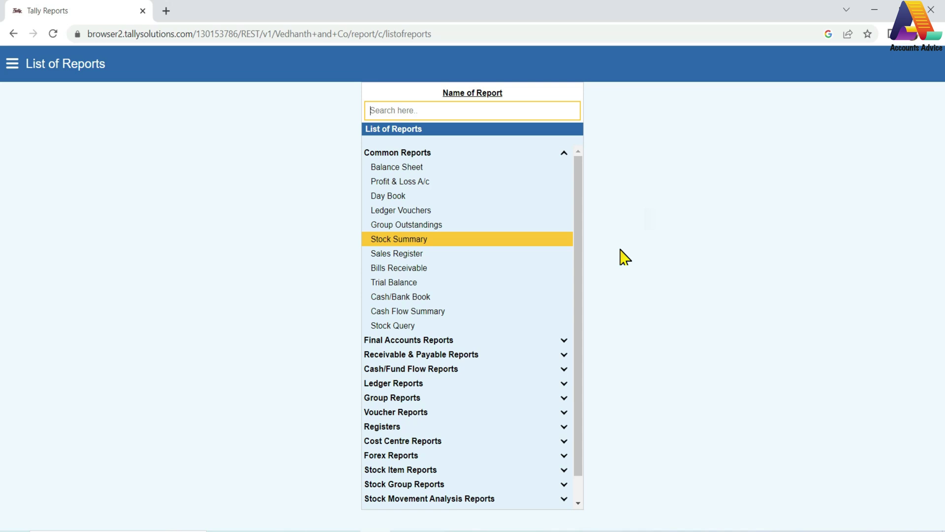
- Examine the reports offered under Common Reports, from Balance Sheet through Stock Query, down to the Final Accounts Reports group
key("Up")
key("Up")
key("Up")
key("Up")
key("Up")
key("Up")
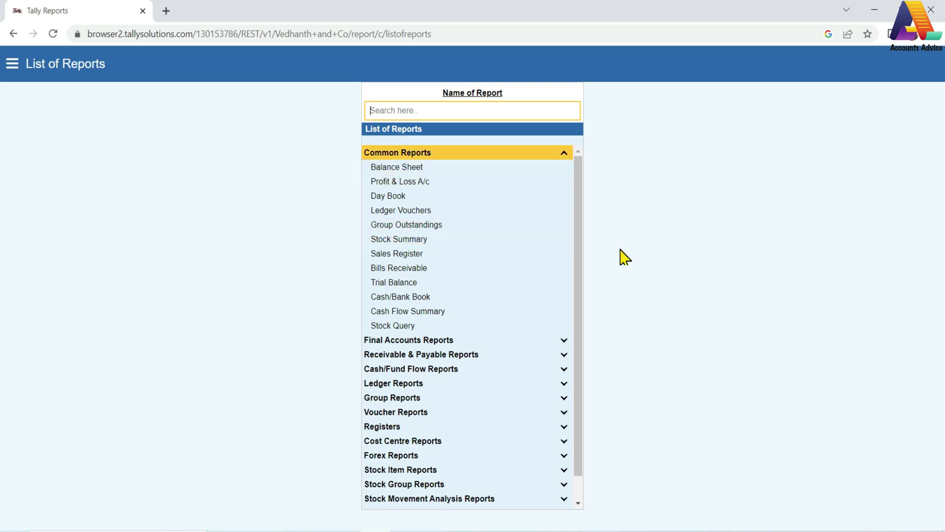
key("Down")
key("Down")
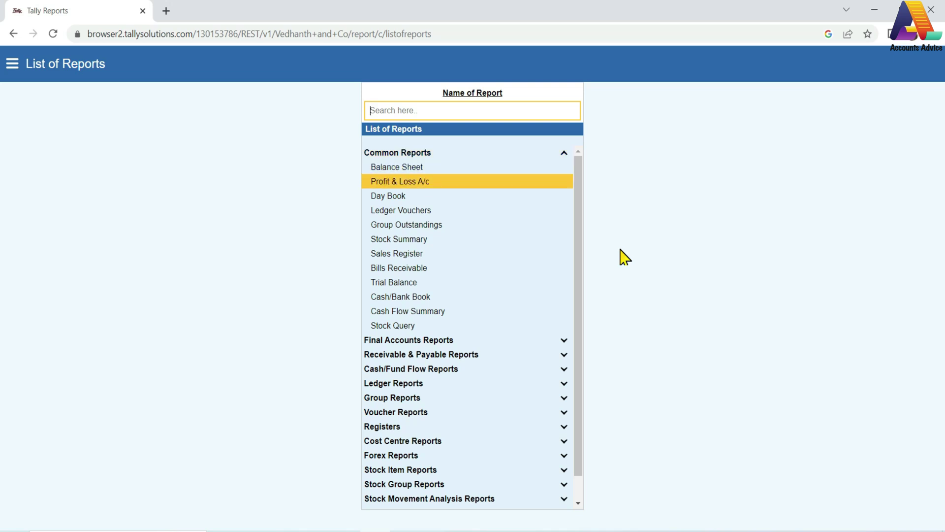
key("Up")
key("Down")
key("Down")
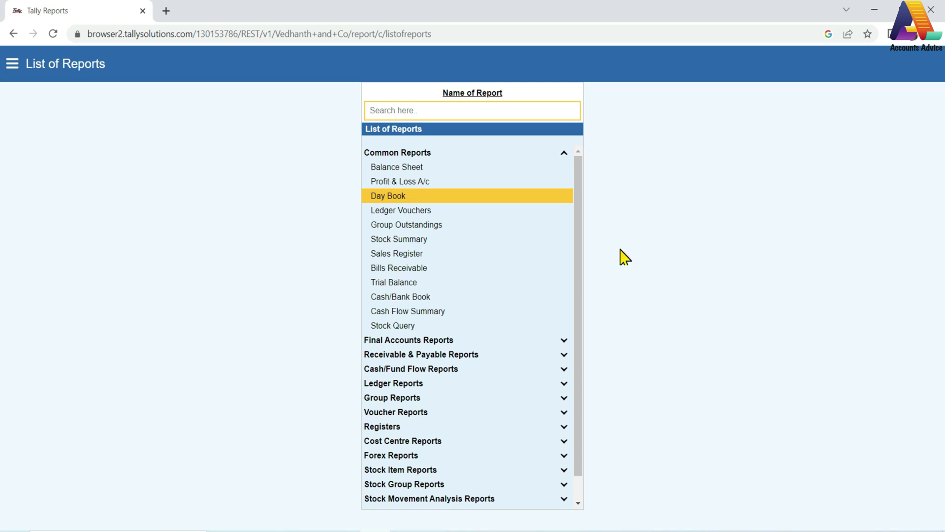
key("Down")
key("Down")
key("Down")
key("Down")
key("Down")
key("Down")
key("Down")
key("Down")
key("Down")
key("Down")
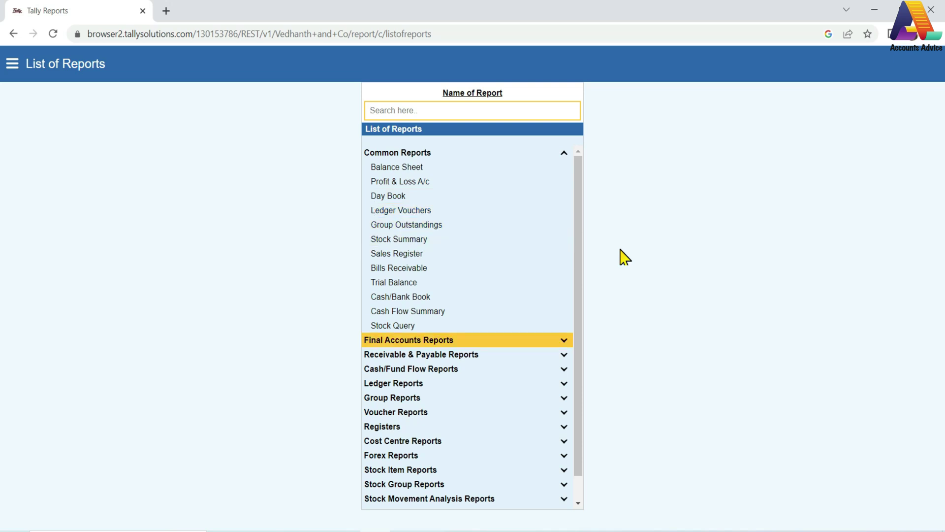
- Expand the Final Accounts Reports group, look over its reports, and open the Balance Sheet from Common Reports
key("Return")
left_click_drag(579, 247, 569, 344)
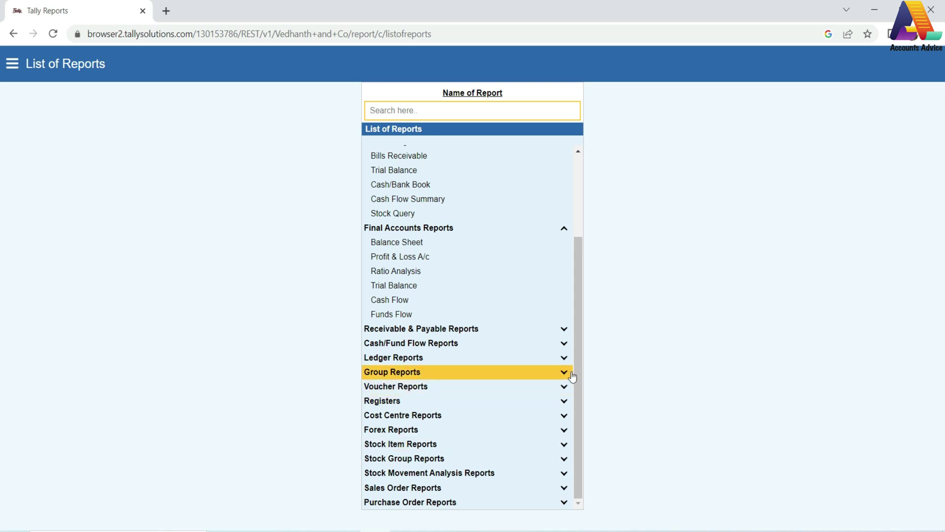
left_click_drag(573, 371, 581, 278)
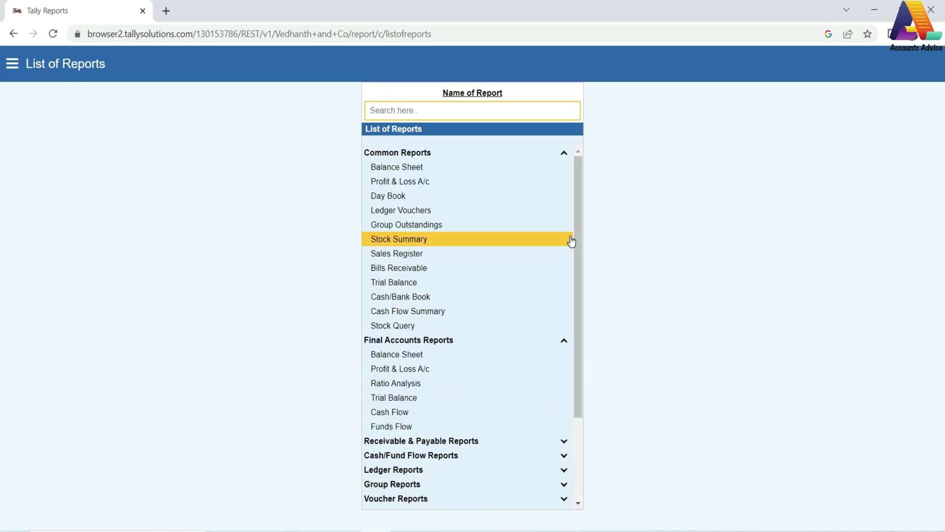
left_click(419, 171)
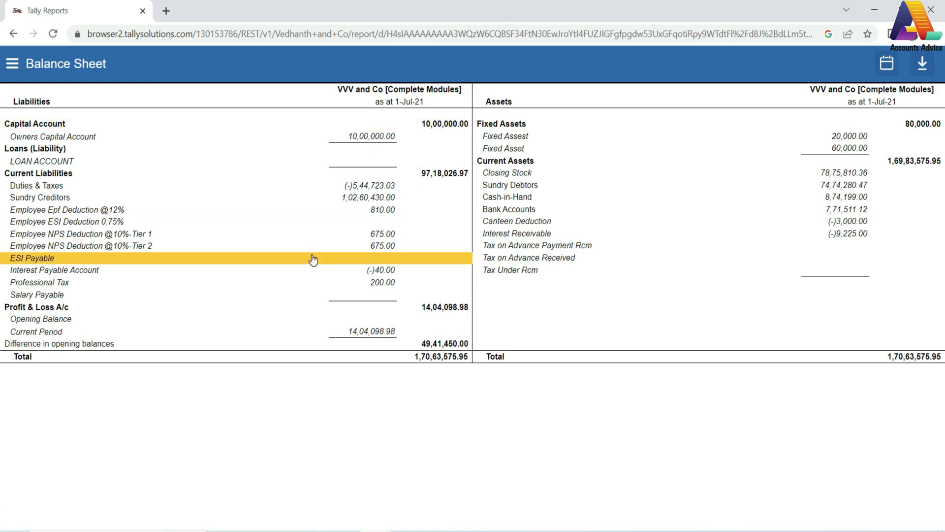
- Examine the liabilities in the browser Balance Sheet, from ESI Payable up to Capital Account
key("Up")
key("Up")
key("Up")
key("Up")
key("Up")
key("Up")
key("Up")
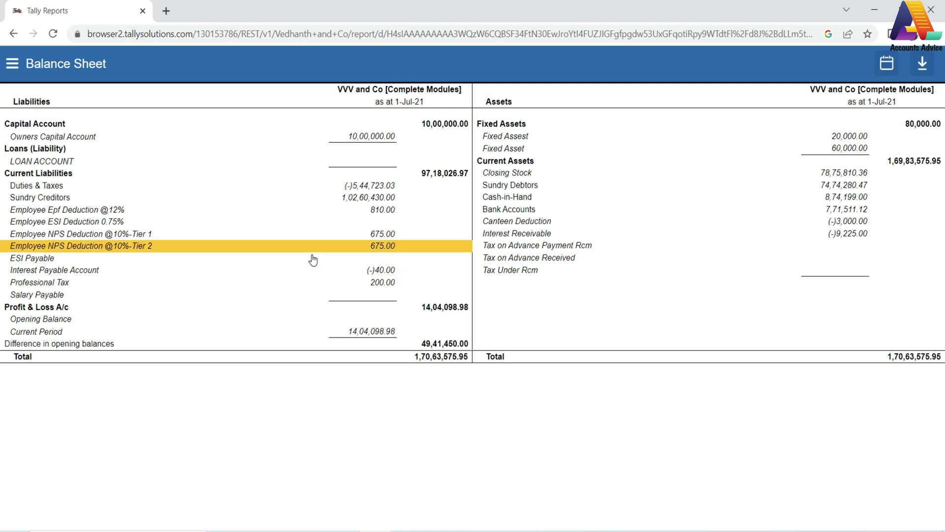
key("Up")
key("Up")
key("Up")
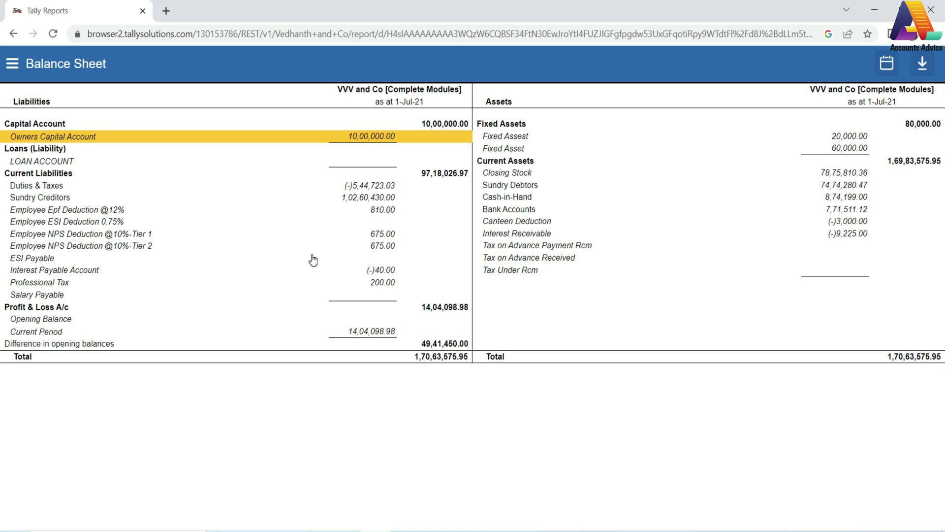
key("Up")
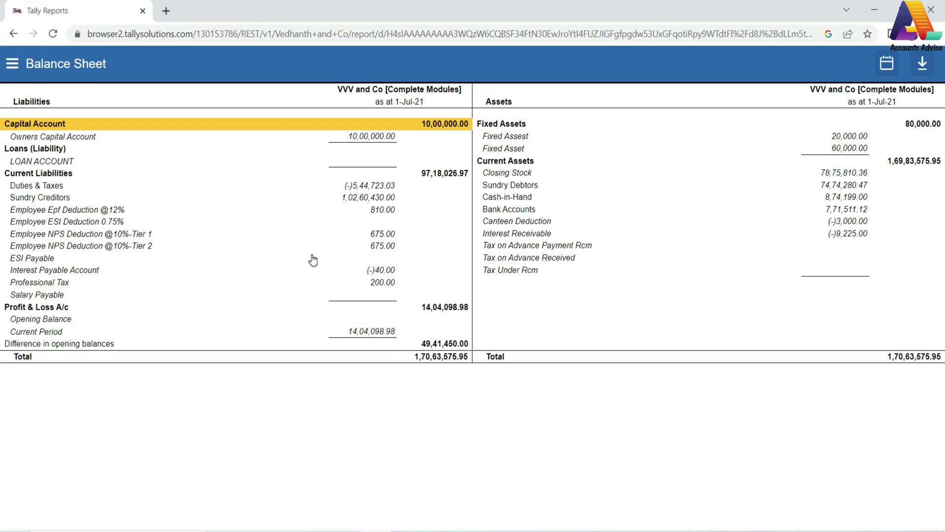
- Switch to TallyPrime and open its Balance Sheet in the detailed format for comparison with the browser report
key("alt+Tab")
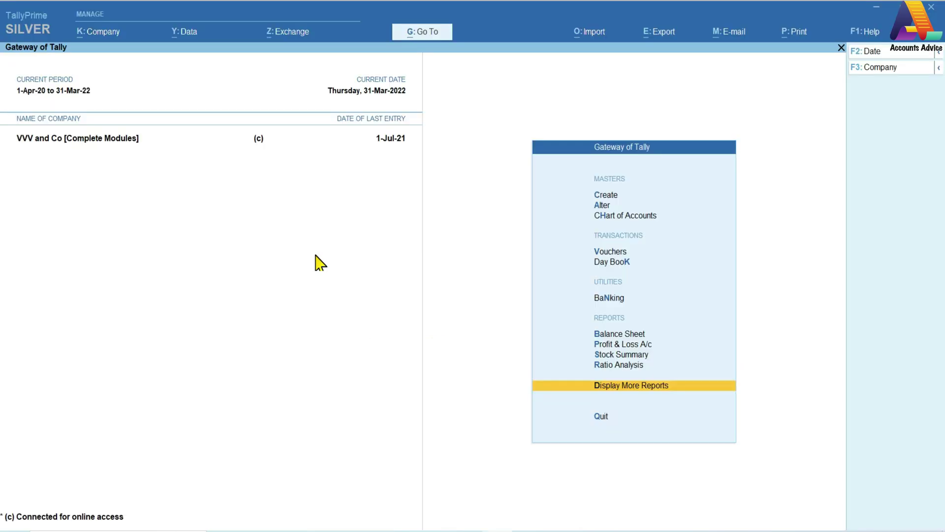
key("b")
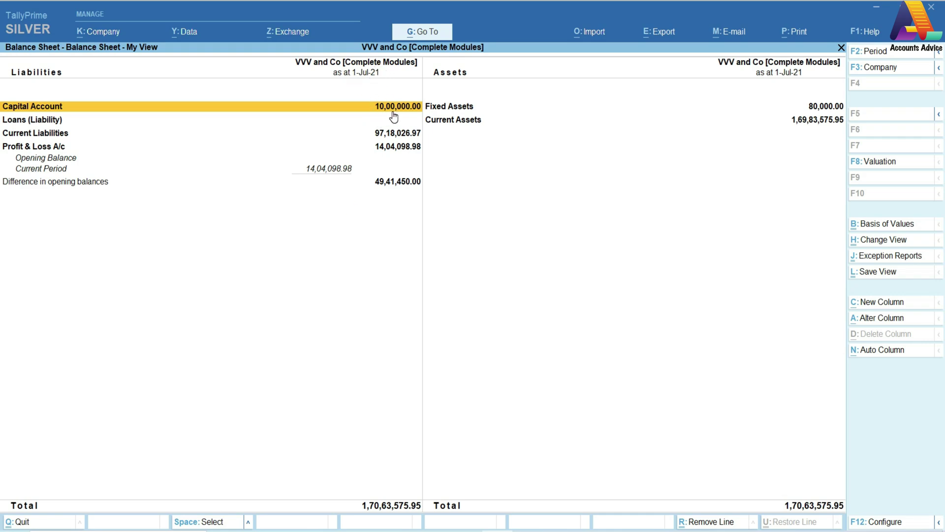
key("alt+F5")
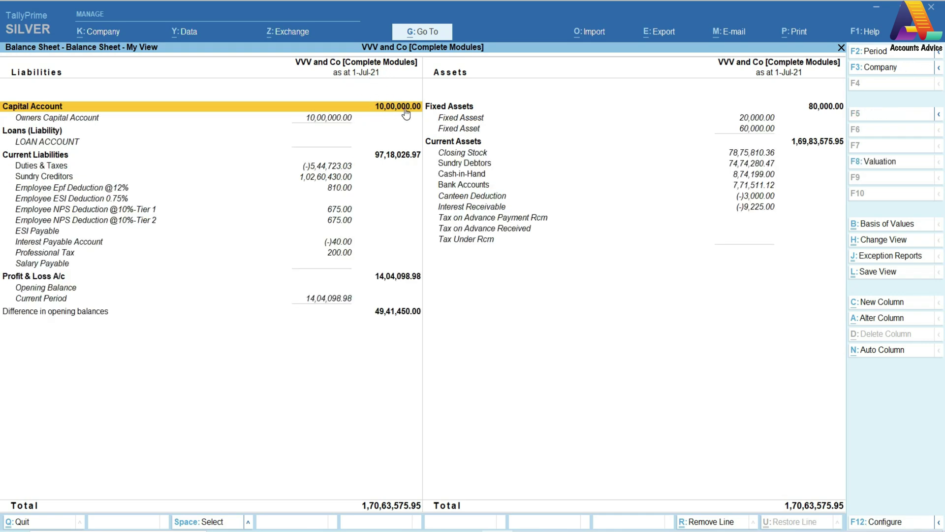
- Switch back to Chrome, open the Sundry Debtors group from the Balance Sheet, and check the Consumer ledger's closing balance
key("alt+Tab")
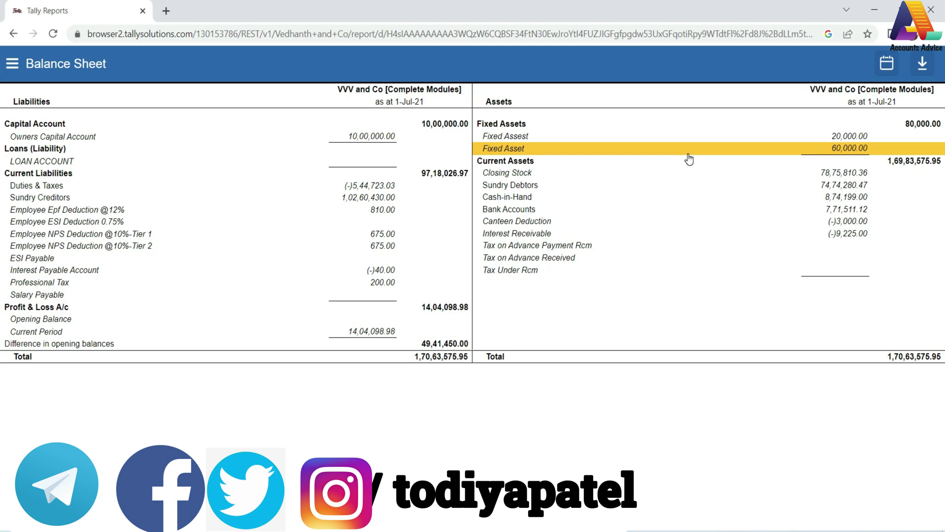
key("Down")
key("Down")
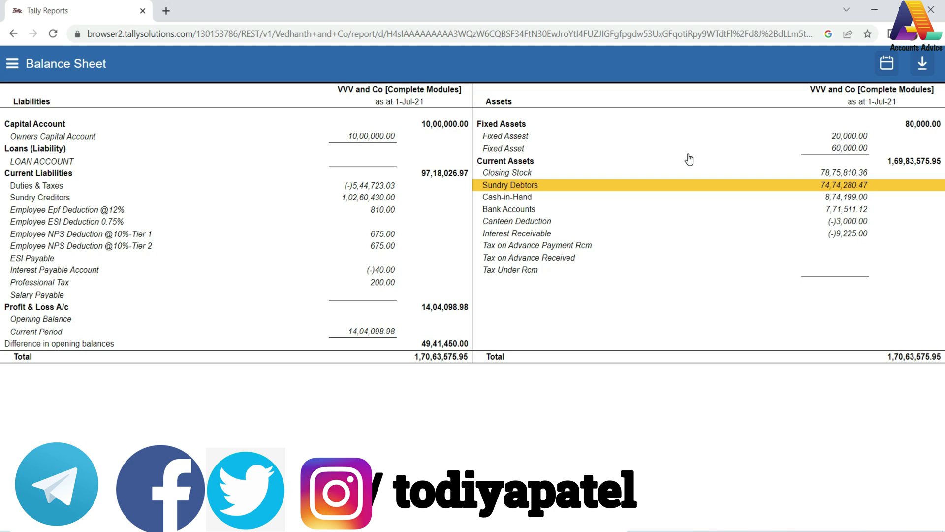
key("Return")
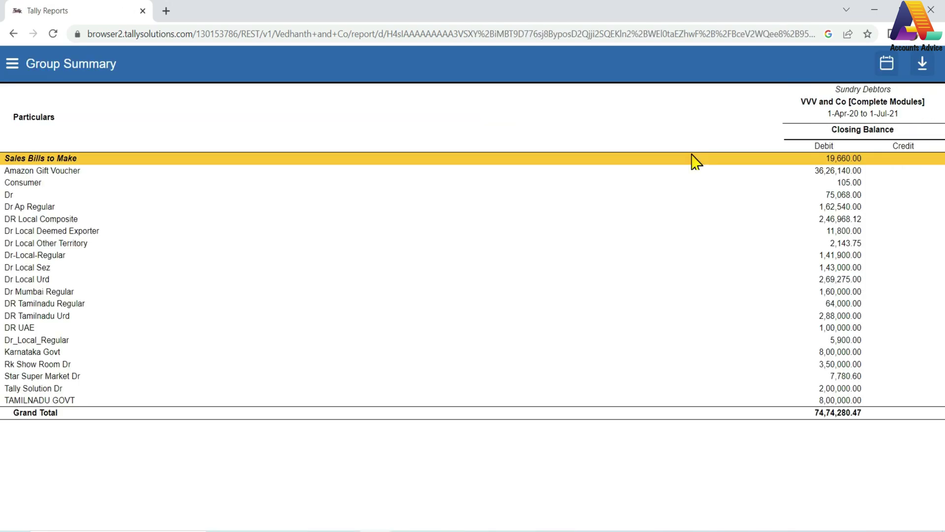
key("Down")
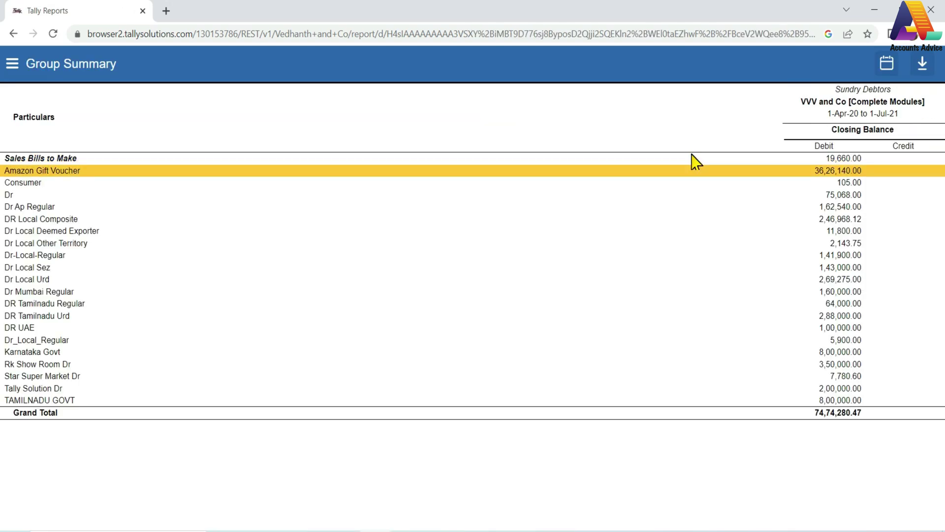
key("Down")
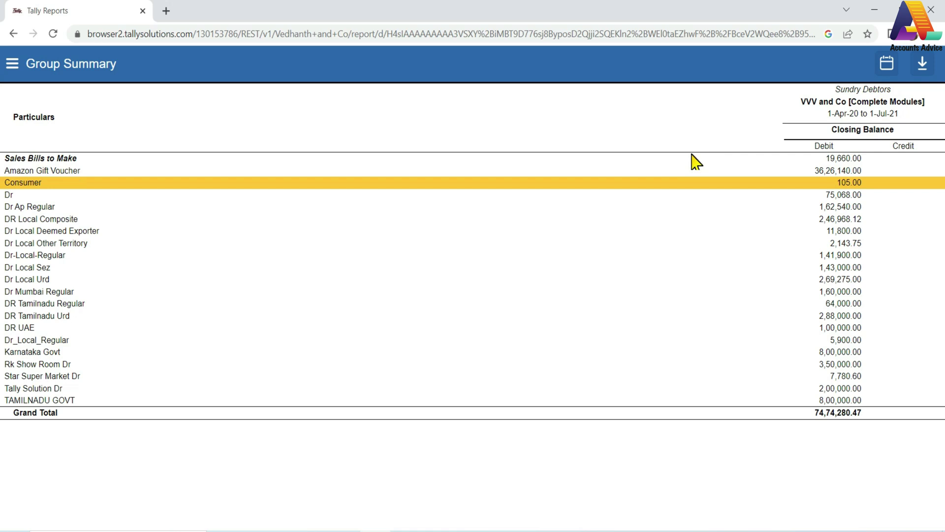
- Switch to TallyPrime and drill down from Sundry Debtors to the Consumer ledger's monthly summary
key("alt+Tab")
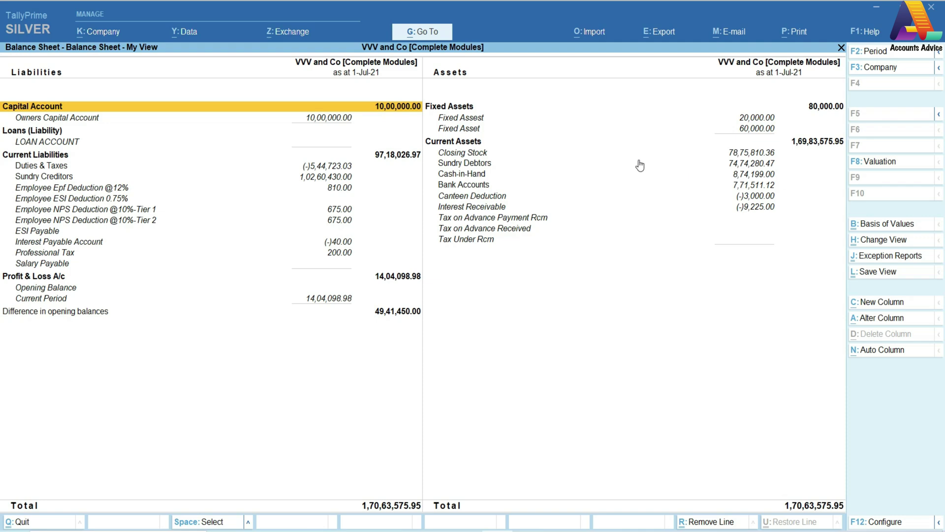
left_click(477, 167)
left_click(477, 168)
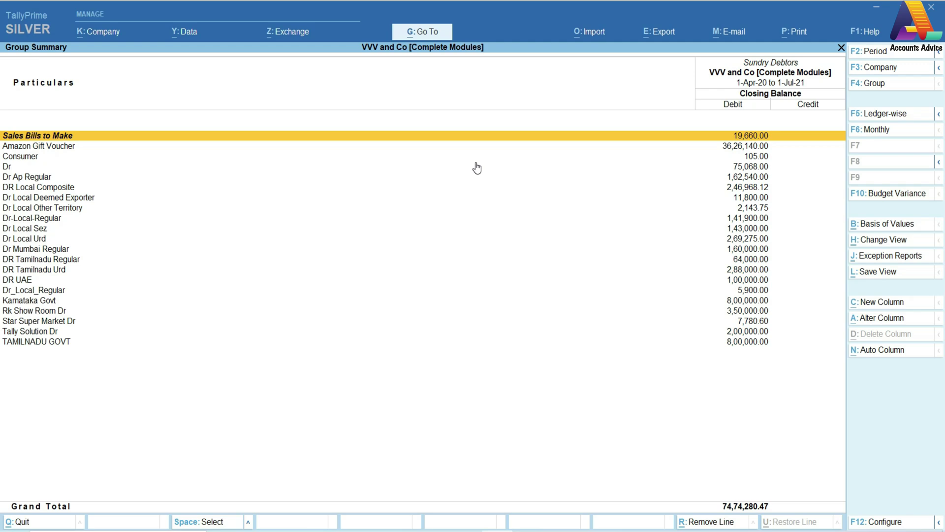
key("Down")
key("Down")
key("Return")
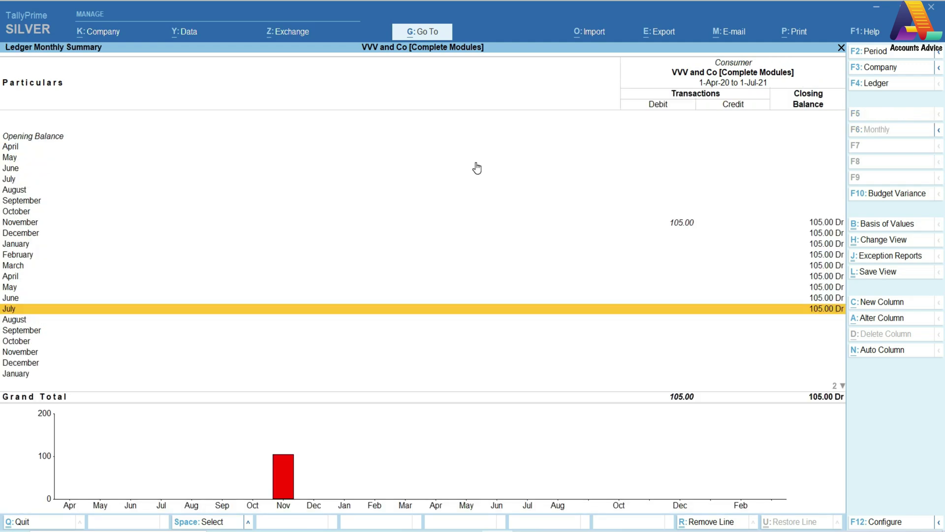
- Open the Consumer ledger's November transactions and bring up sales voucher 51 for alteration
key("Up")
key("Up")
key("Up")
key("Up")
key("Up")
key("Up")
key("Up")
key("Up")
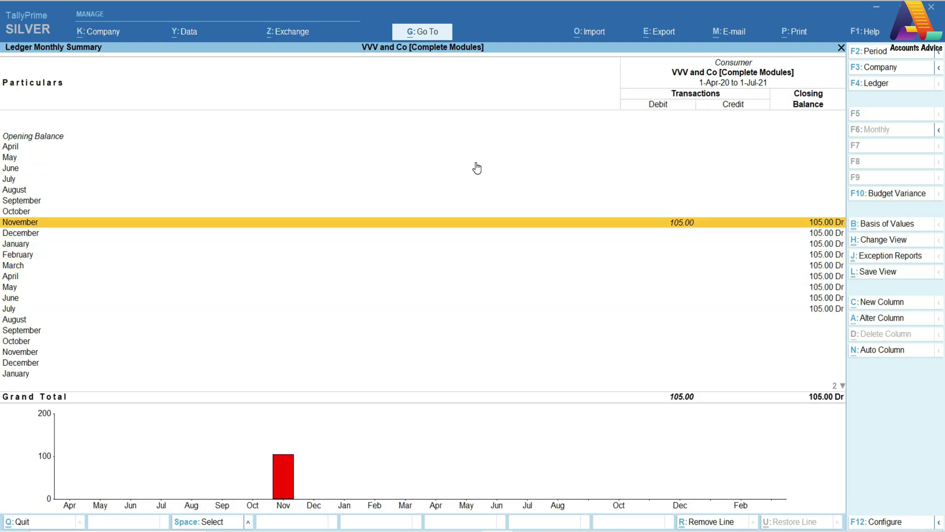
key("Return")
key("Return")
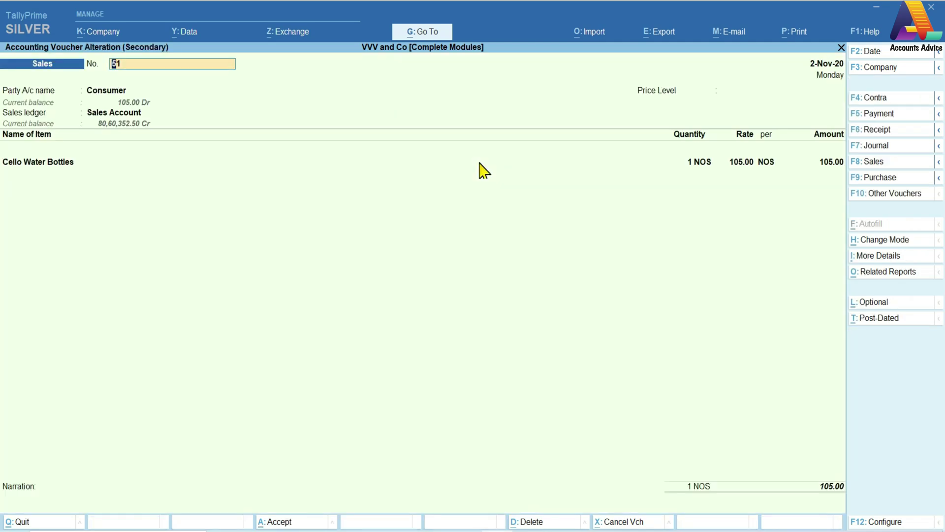
- Set the quantity of Cello Water Bottles to 4 NOS in the sales voucher and save it
left_click(735, 164)
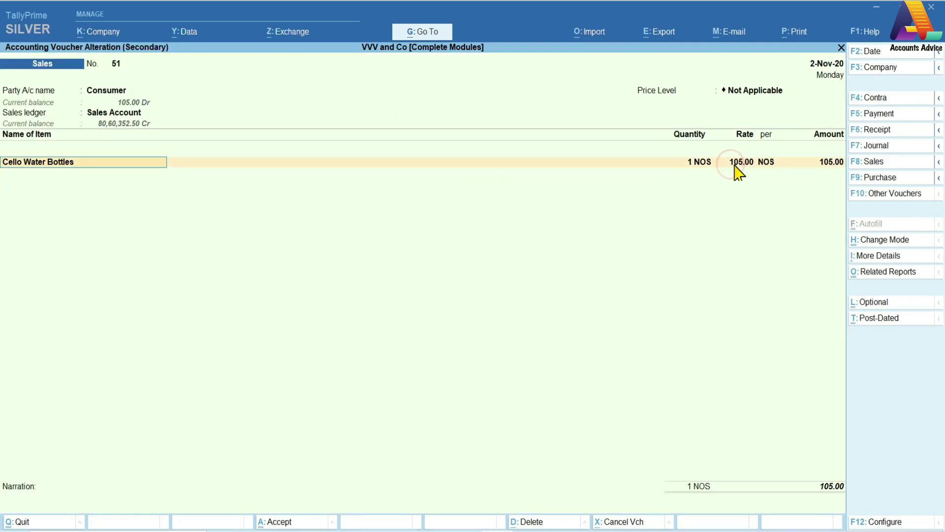
key("Return")
key("Return")
key("Return")
key("Return")
type("4")
key("Return")
key("Return")
key("Return")
key("Return")
key("Return")
key("Return")
key("Return")
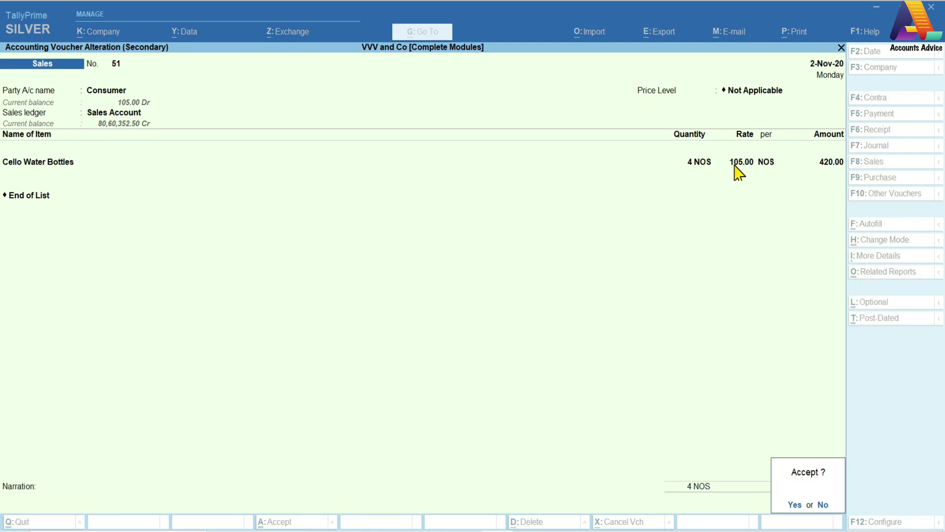
key("Return")
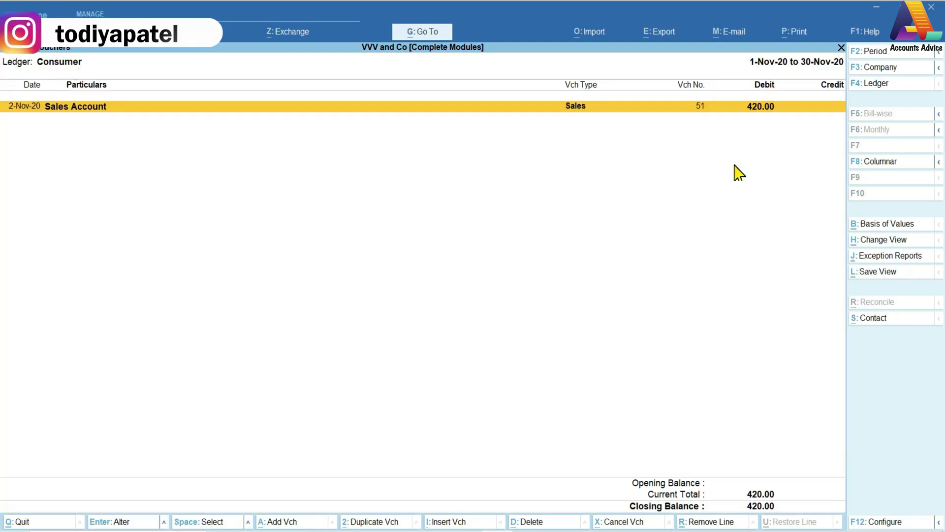
- Return to the Balance Sheet and reopen Sundry Debtors to check the Consumer ledger's updated balance
key("Escape")
key("Escape")
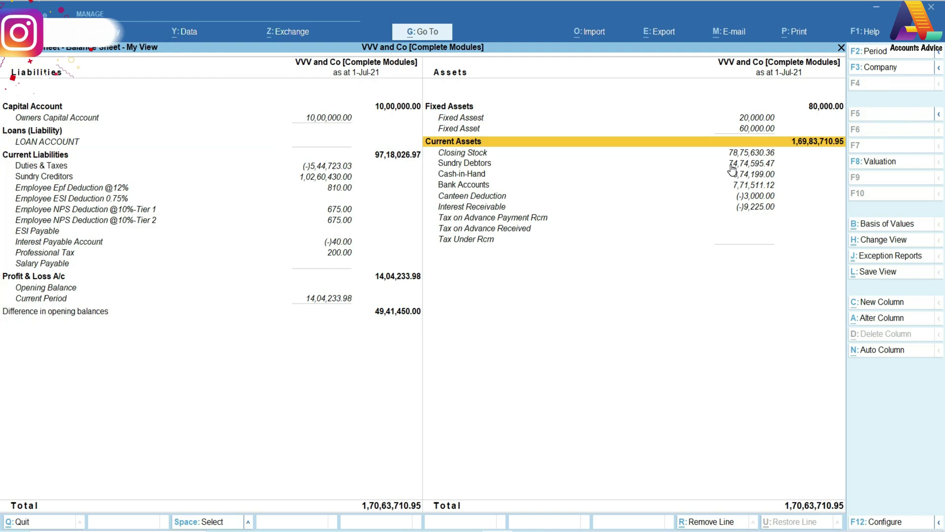
key("Down")
key("Down")
key("Down")
key("Down")
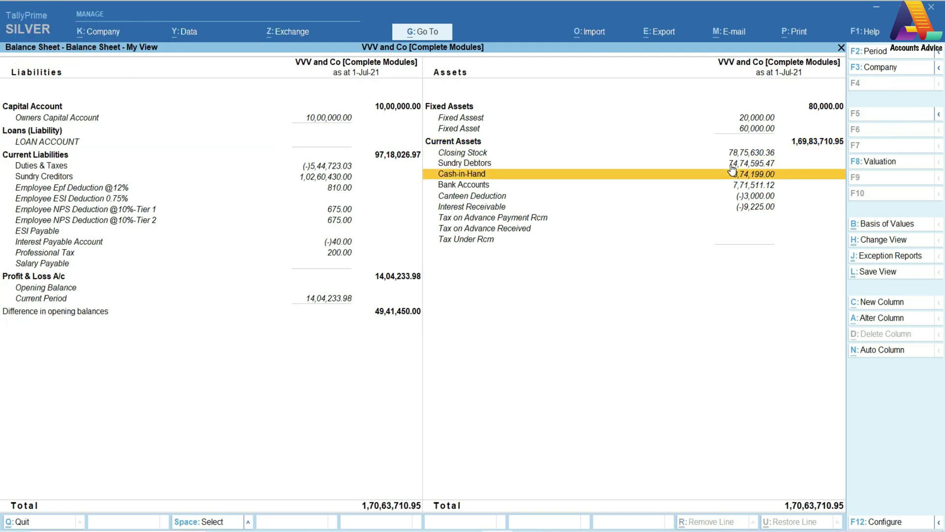
key("Up")
key("Up")
key("Return")
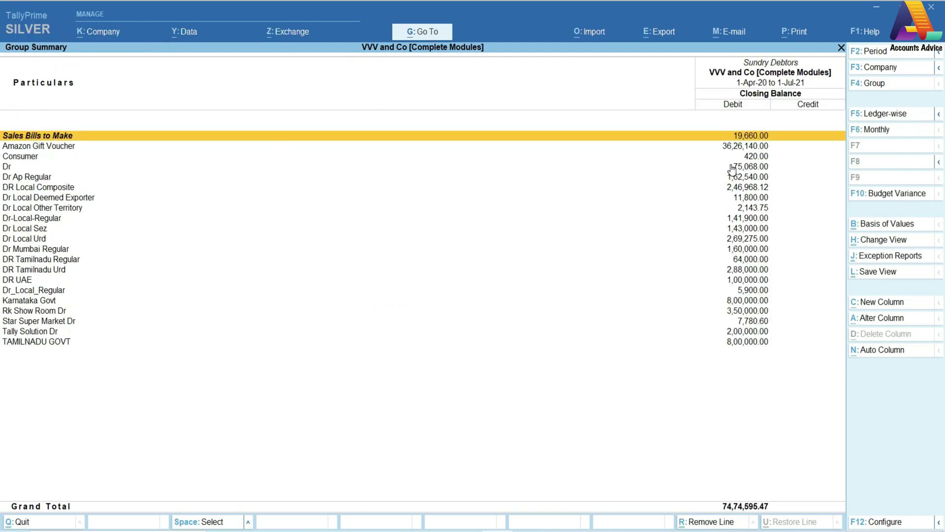
key("Down")
key("Down")
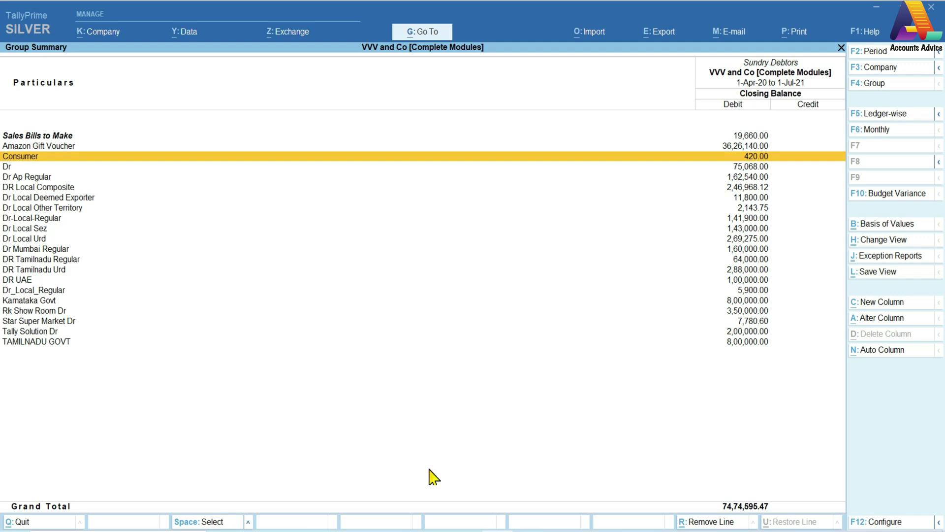
- Switch to Chrome, refresh the Sundry Debtors Group Summary, and check the Consumer ledger's closing balance
key("alt+Tab")
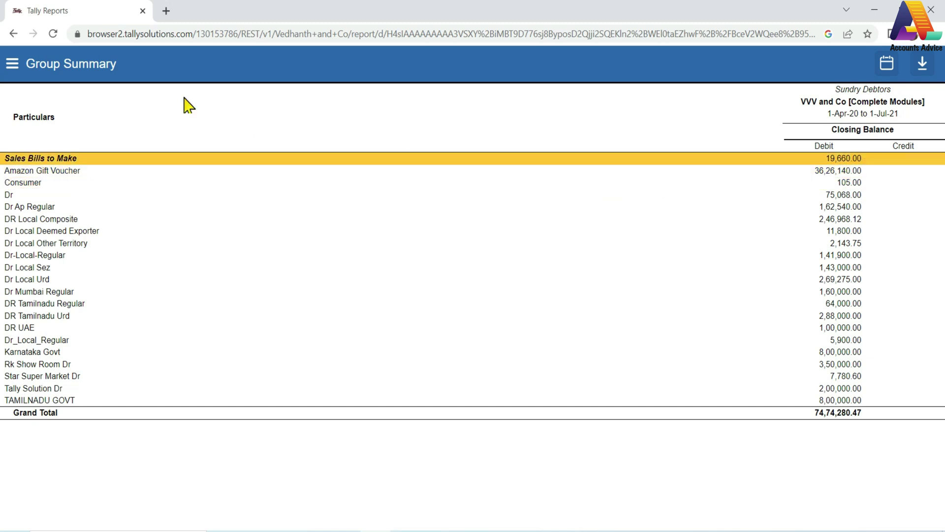
left_click(51, 35)
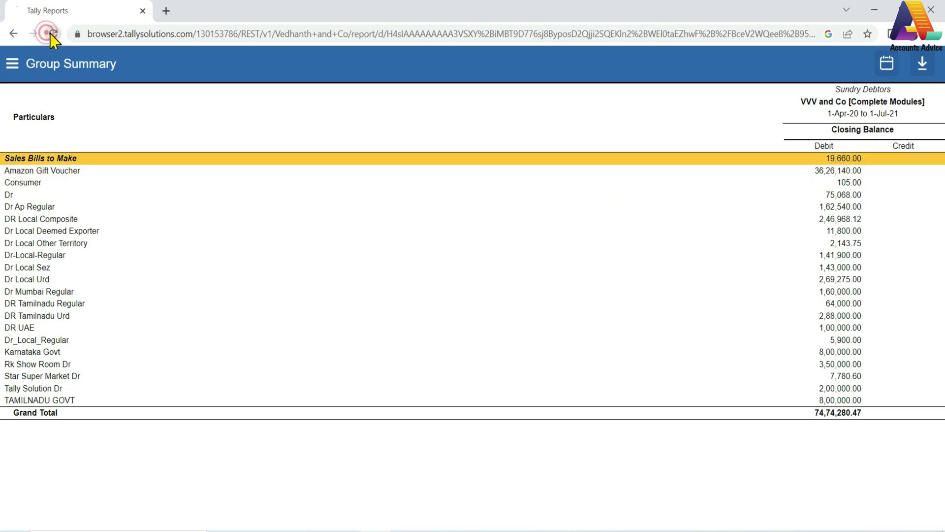
key("Down")
key("Down")
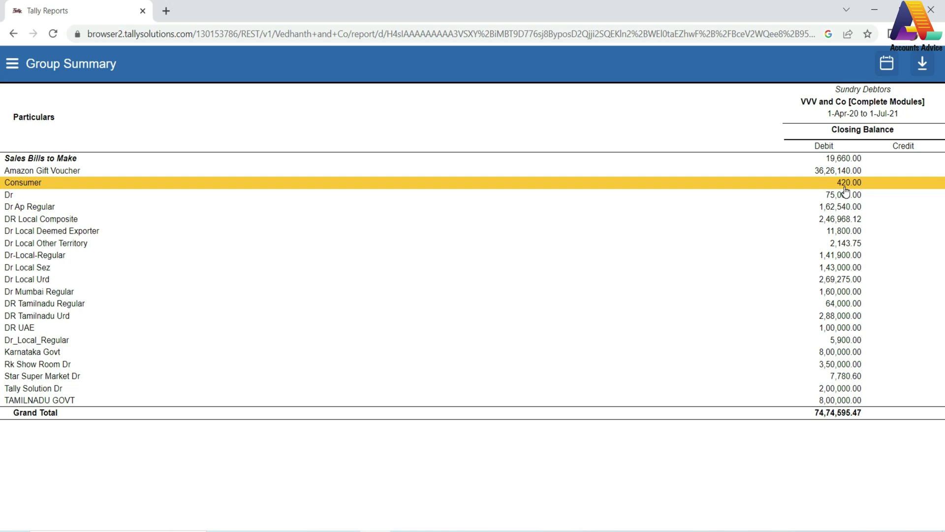
- View the Group Summary's period options with their From and To dates, and cancel without changing the period
left_click(887, 64)
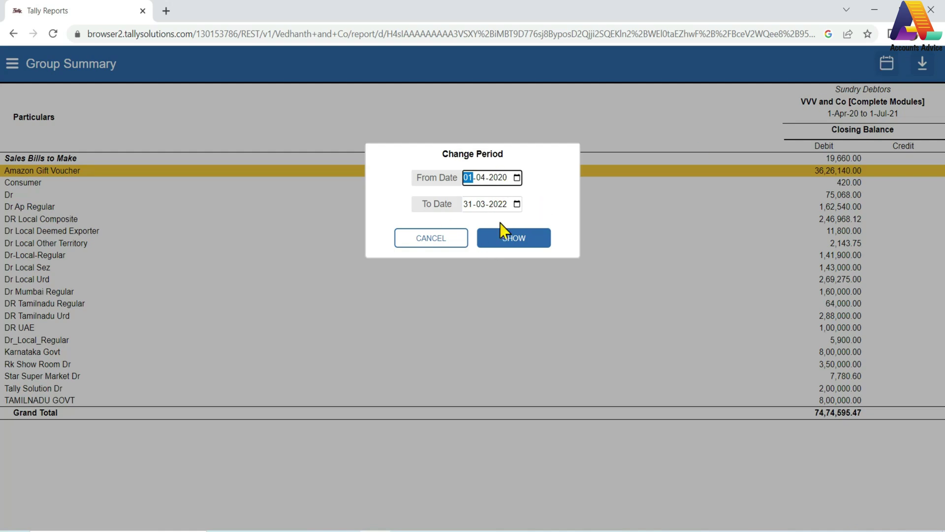
left_click(622, 254)
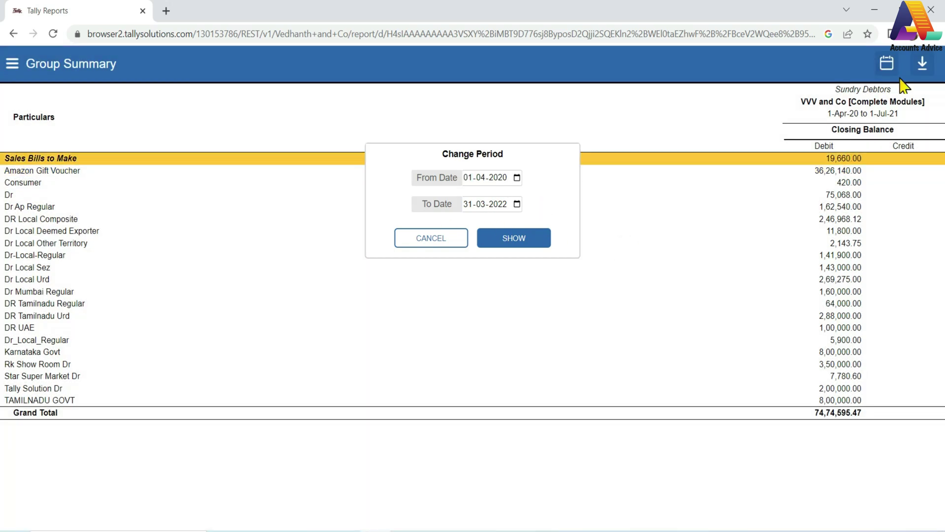
left_click(440, 236)
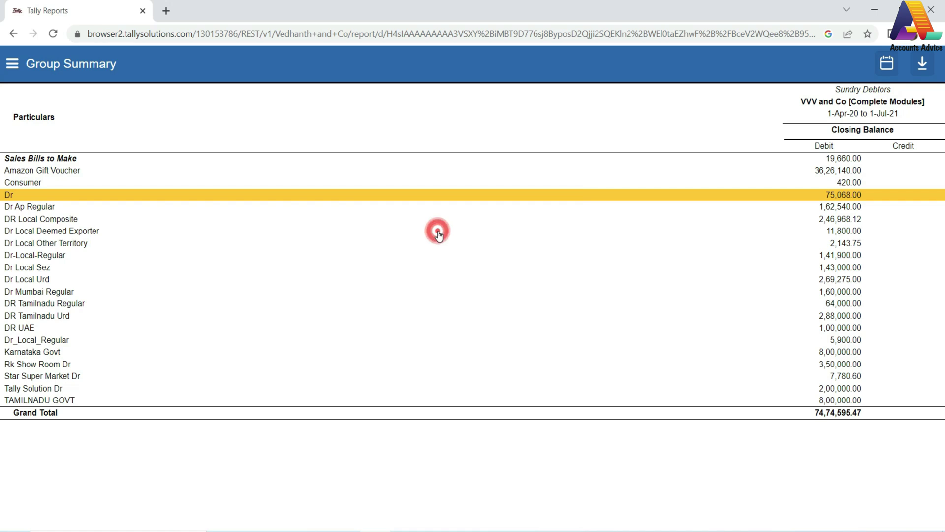
- Download the Sundry Debtors Group Summary as a PDF and open the downloaded file
left_click(923, 66)
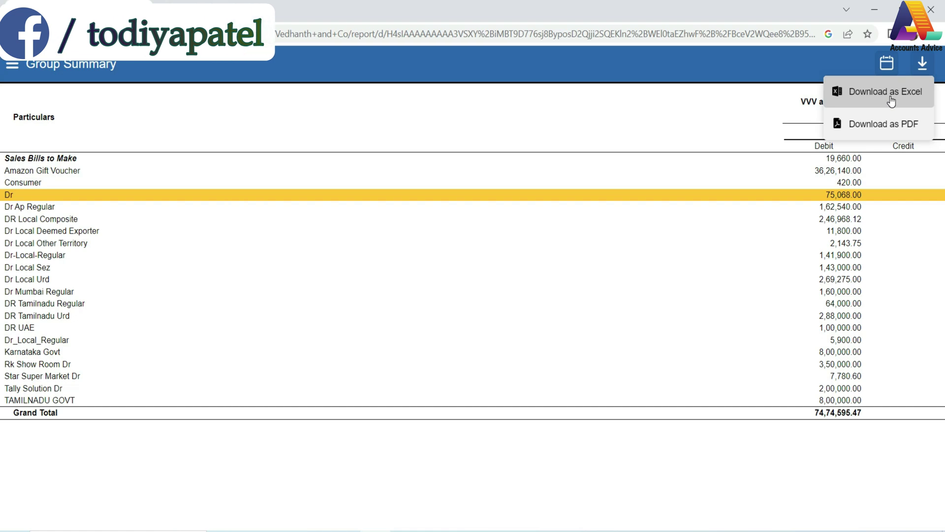
left_click(881, 127)
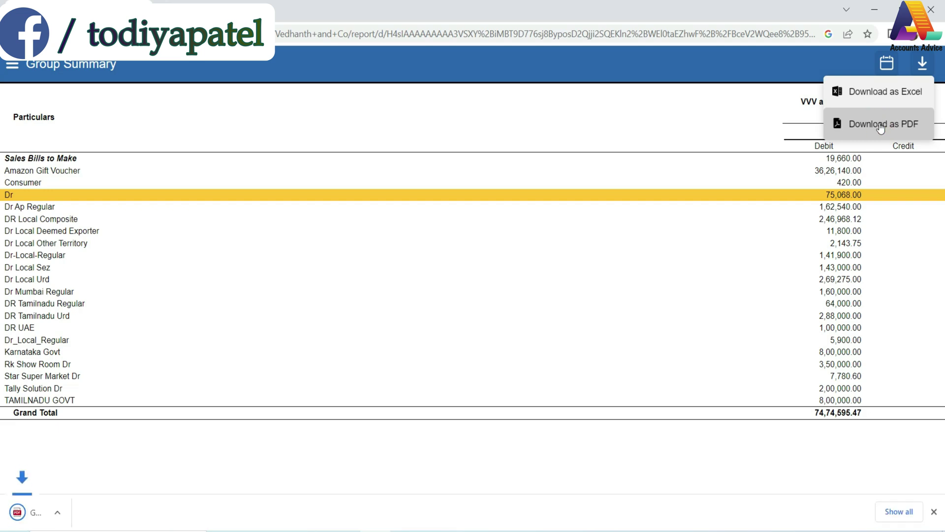
left_click(27, 513)
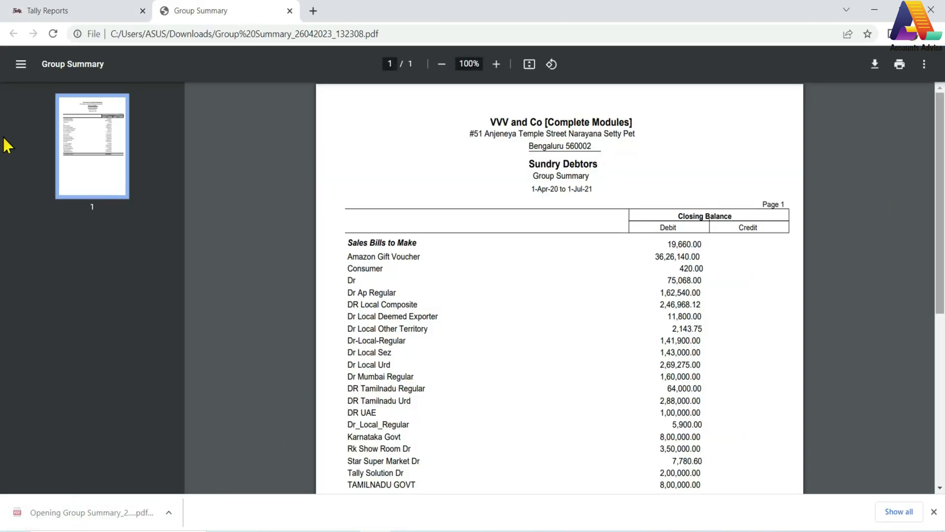
- Review the downloaded Group Summary PDF from the company header down to the Grand Total
scroll(7, 186, "down", 3)
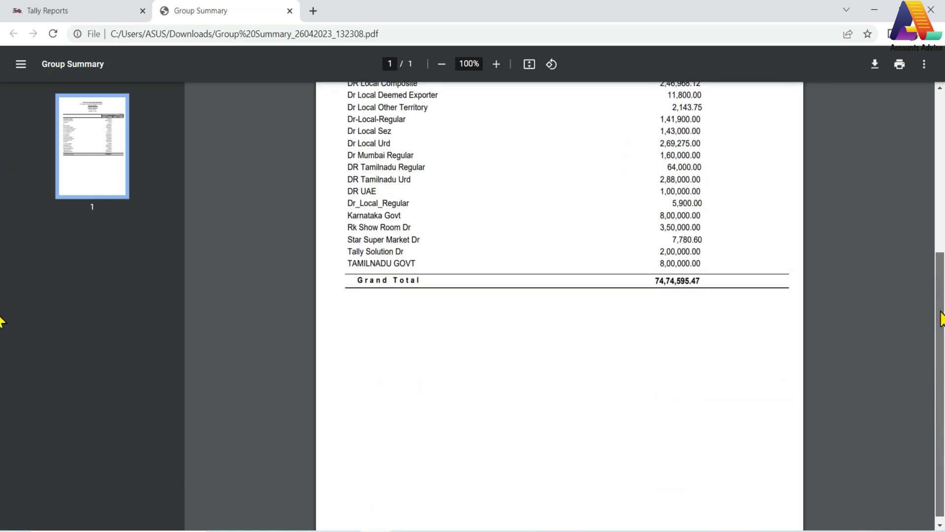
scroll(3, 147, "up", 3)
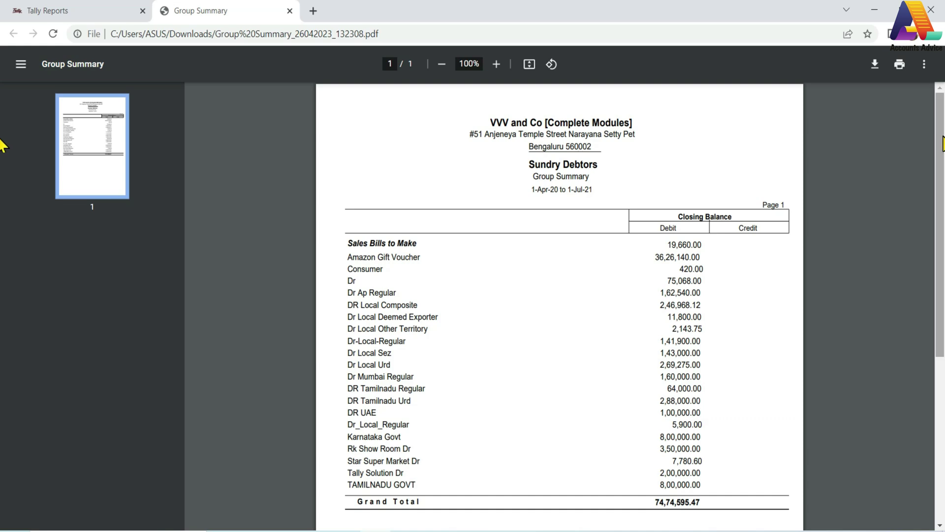
scroll(6, 221, "down", 5)
scroll(6, 207, "up", 5)
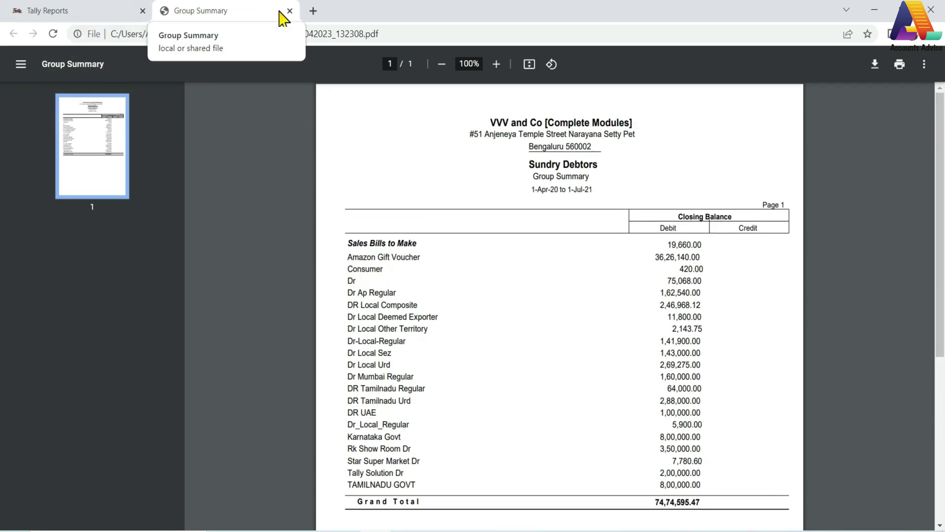
- Return to the Tally Reports tab, go back to company selection, and open the list of reports for Vedhanth and Co
left_click(63, 10)
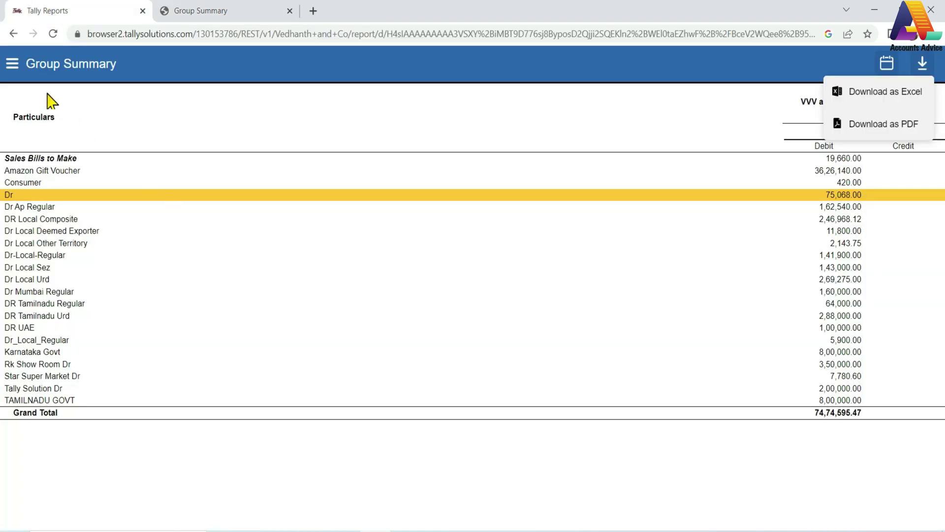
left_click(10, 65)
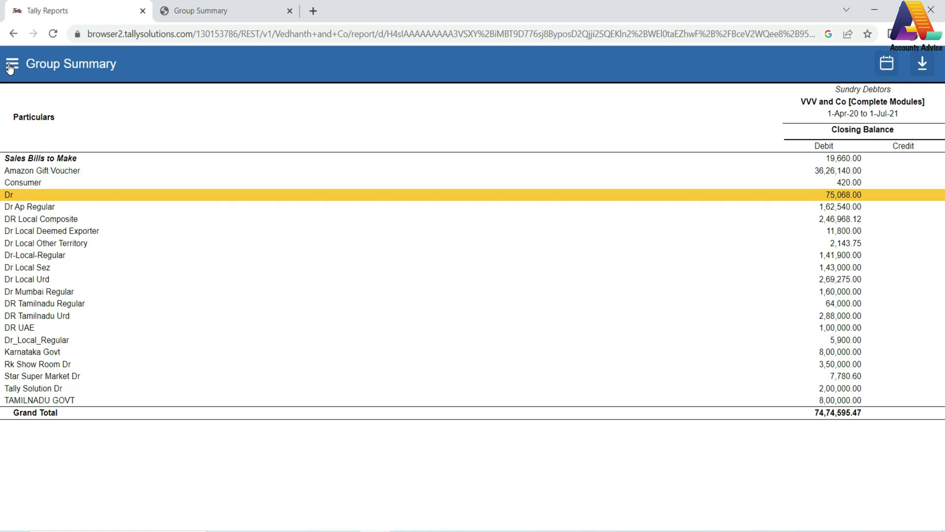
left_click(11, 64)
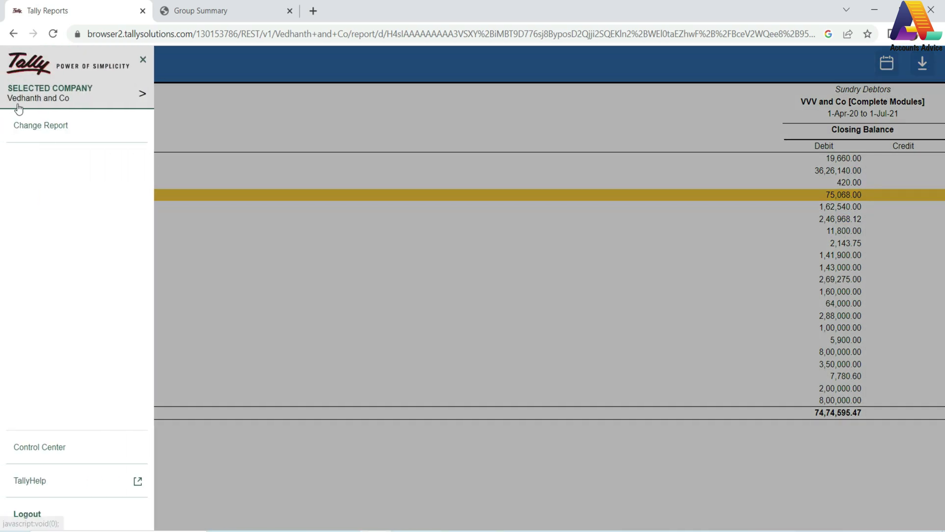
left_click(141, 94)
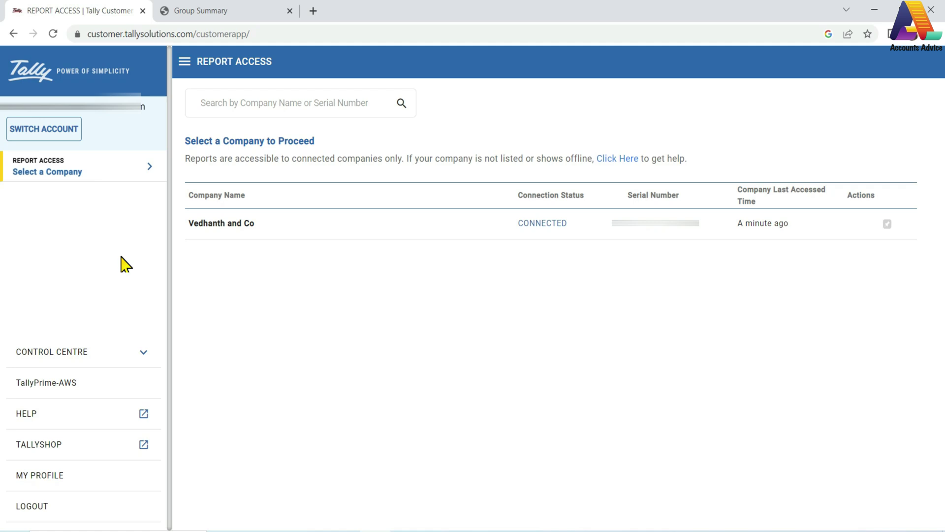
left_click(275, 221)
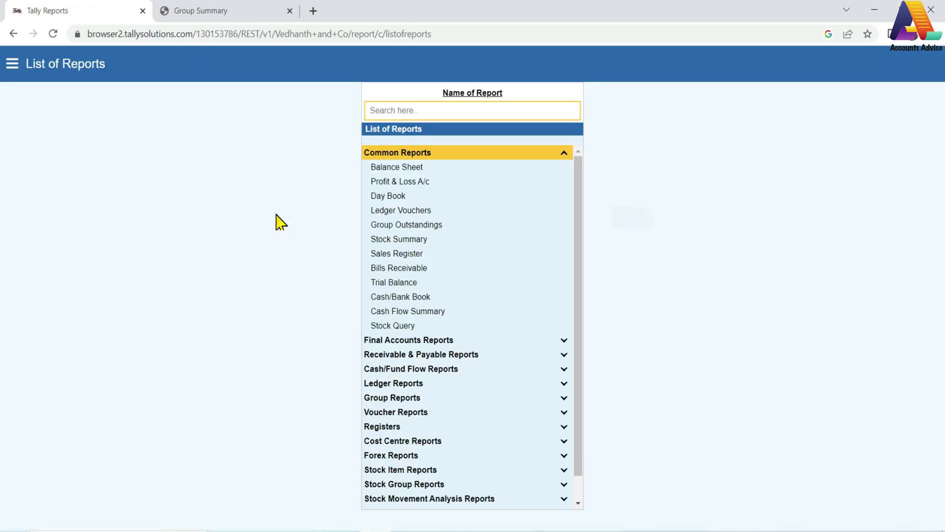
- Open the Stock Query report for the Asus Laptop stock item
left_click(493, 325)
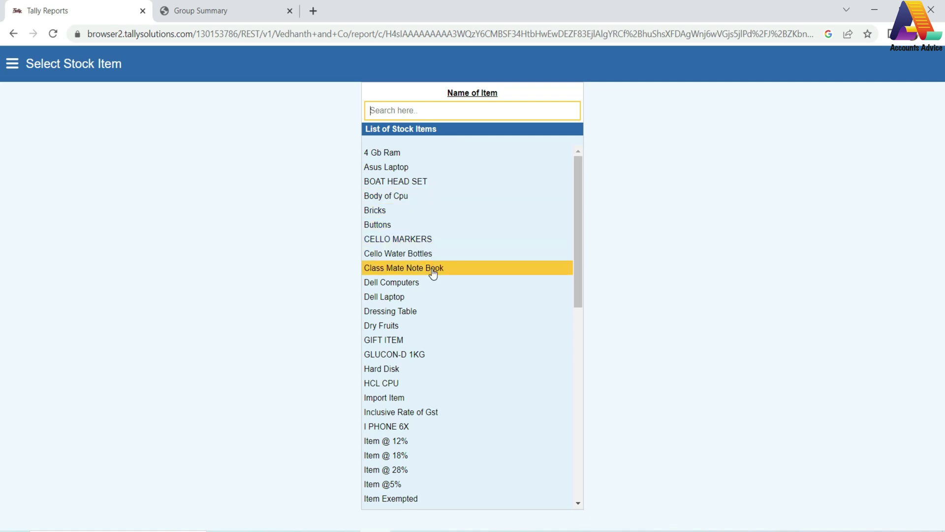
key("Up")
key("Up")
key("Up")
key("Up")
key("Up")
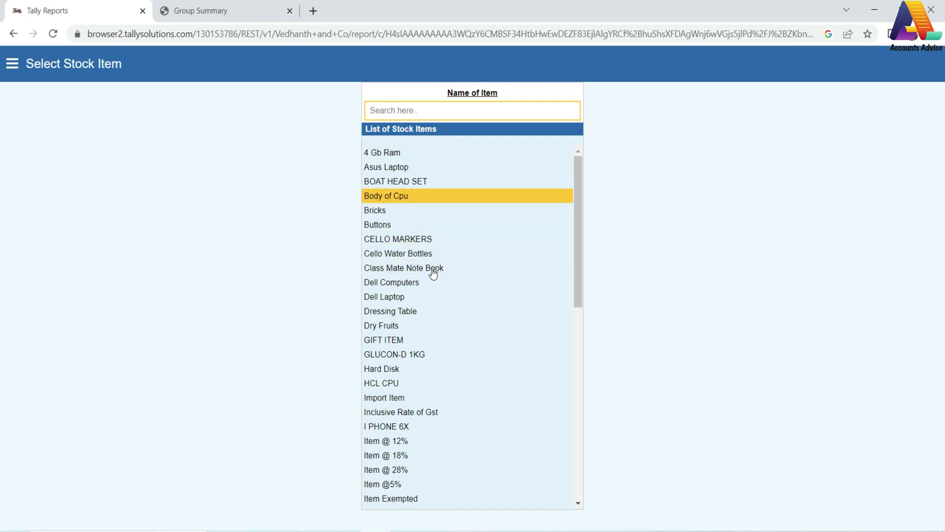
key("Up")
key("Up")
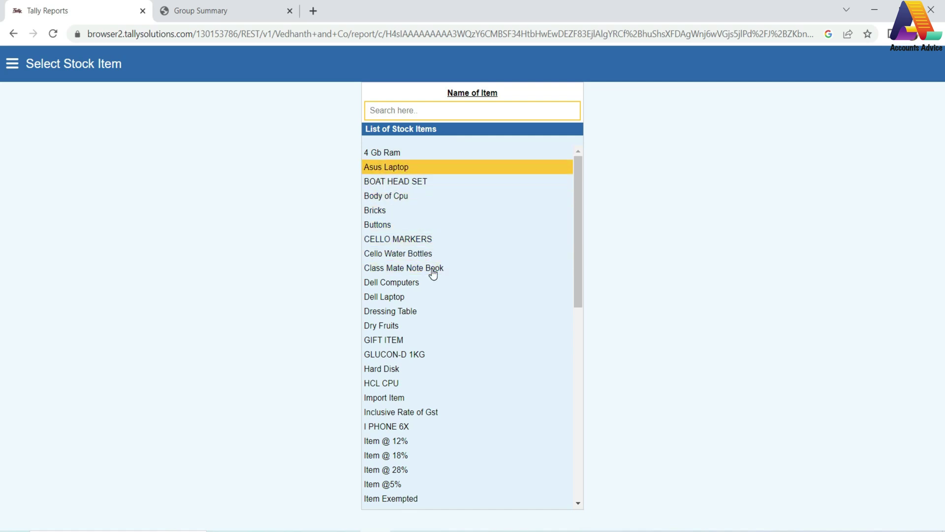
key("Return")
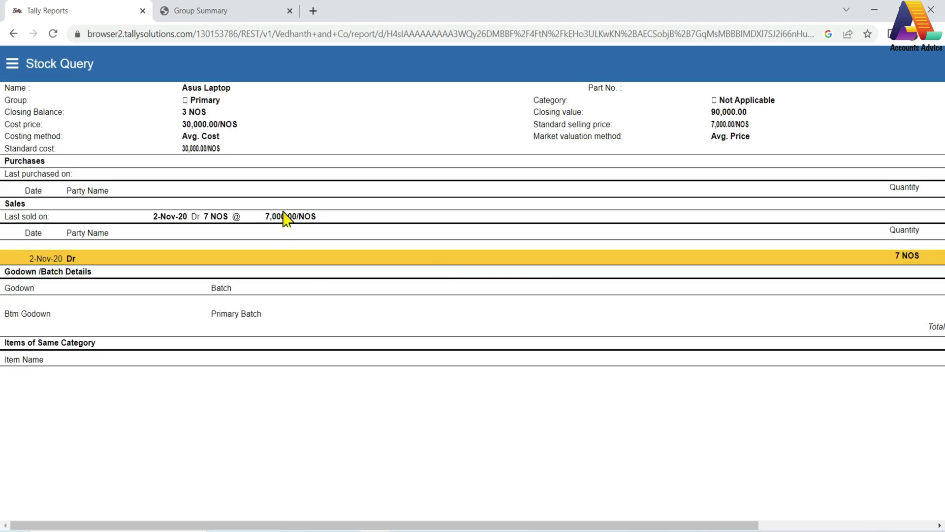
- Return to the list of reports, expand Stock Item Reports, and look through the available report categories
left_click(10, 70)
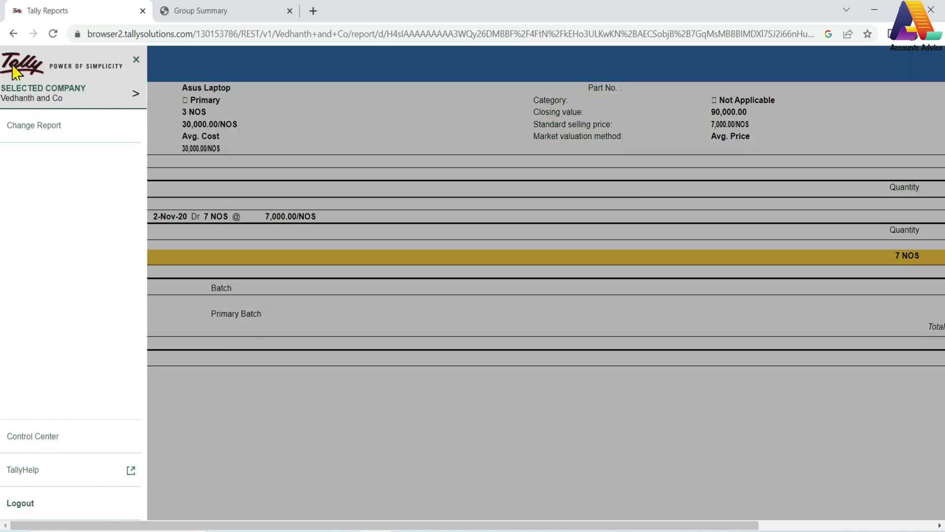
left_click(37, 130)
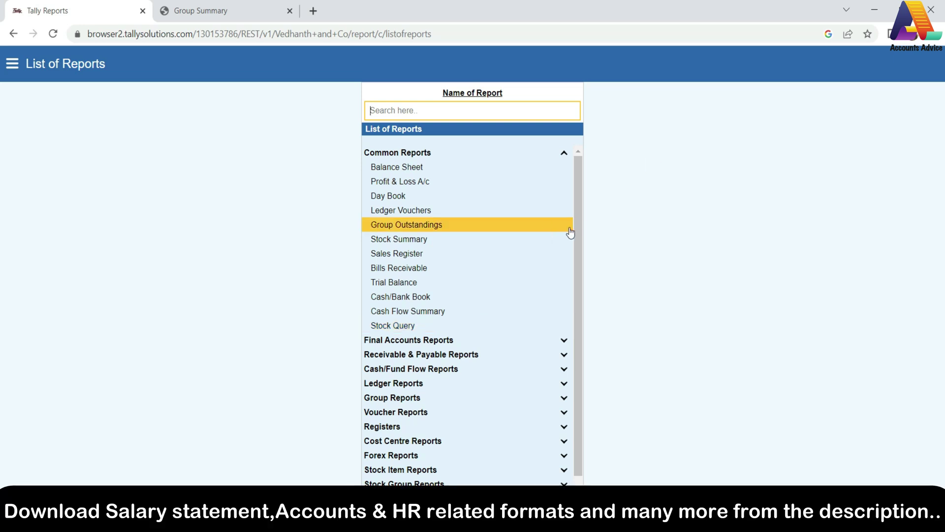
left_click_drag(580, 242, 579, 307)
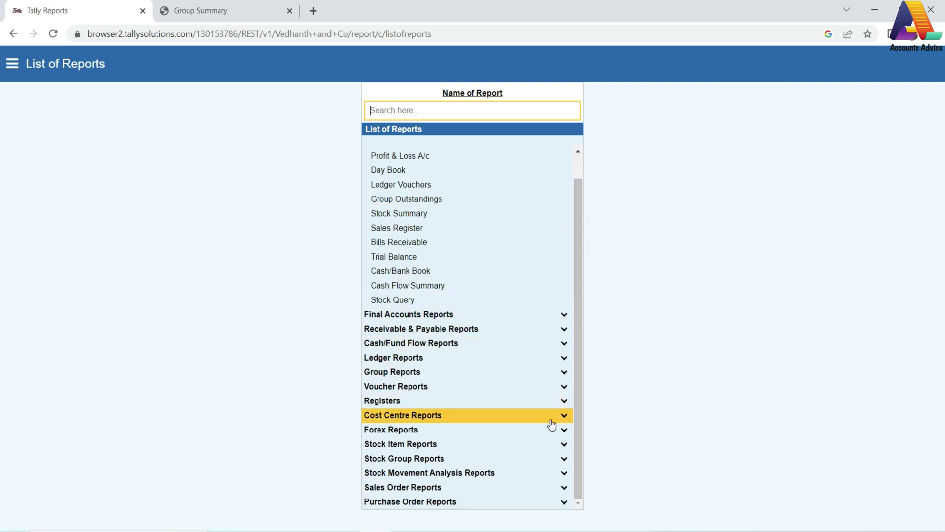
left_click(551, 450)
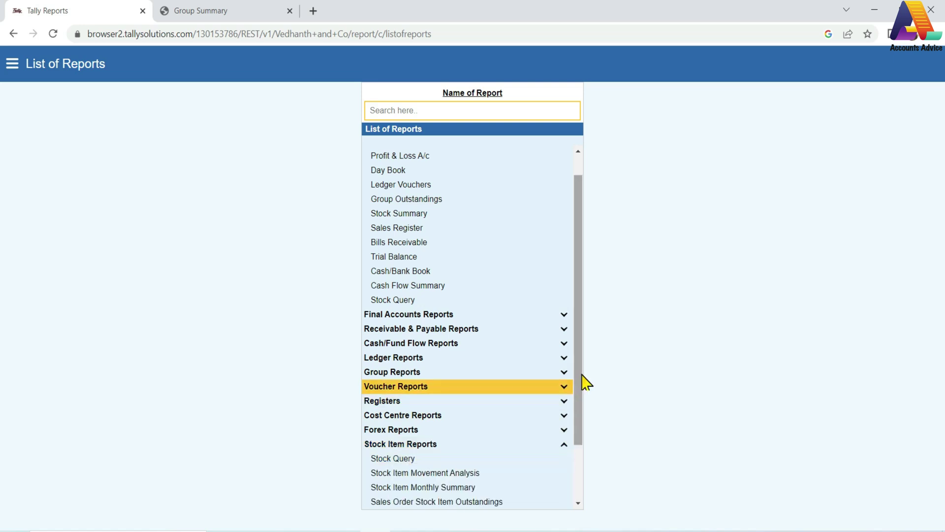
left_click_drag(580, 385, 579, 463)
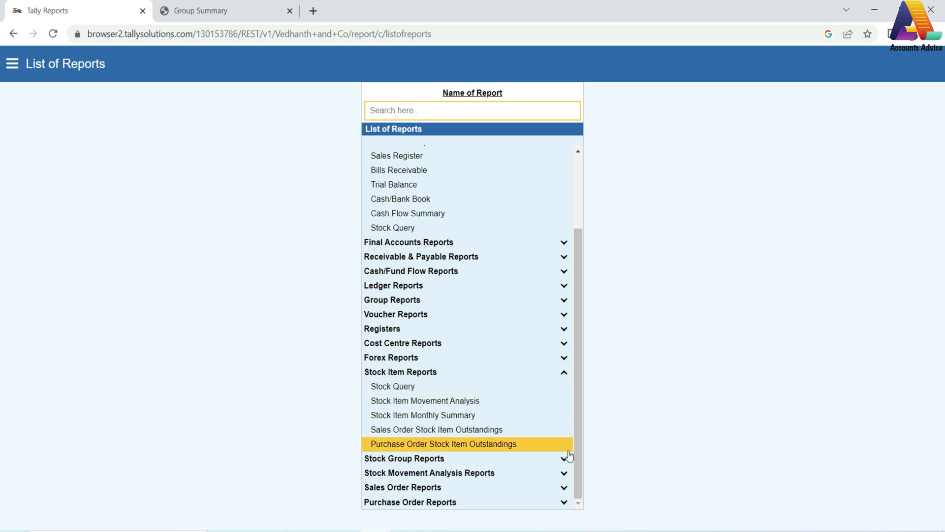
left_click_drag(581, 450, 563, 264)
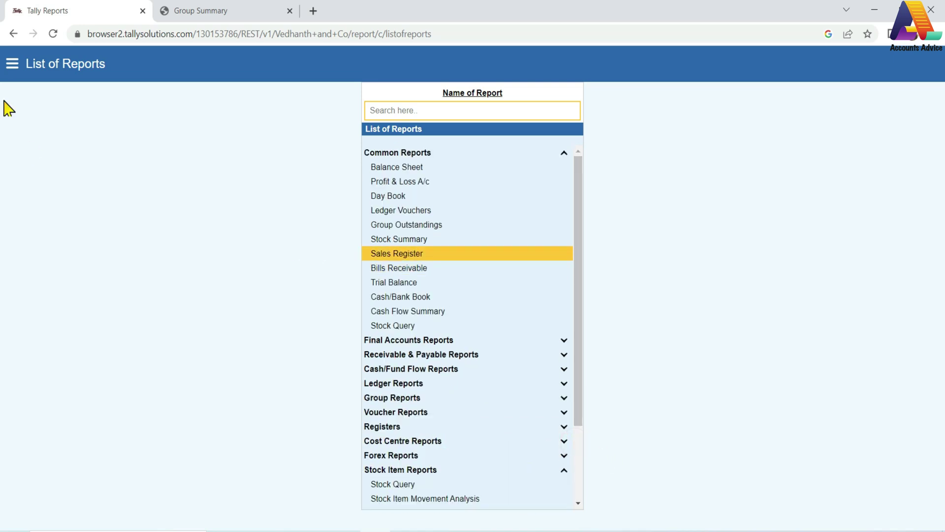
- Return to Report Access and open Browser Sessions under the Control Centre's Browser Access Control
left_click(11, 64)
left_click(35, 126)
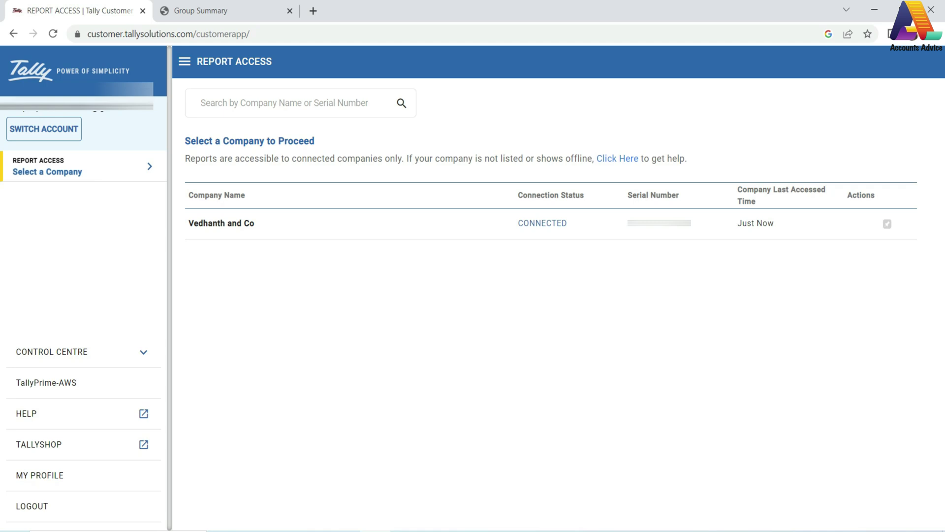
left_click(113, 352)
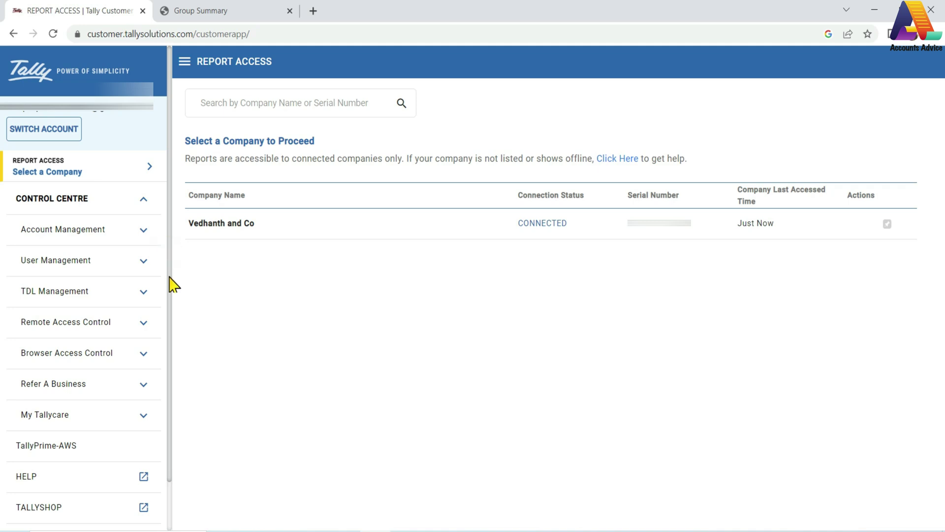
left_click_drag(170, 274, 169, 280)
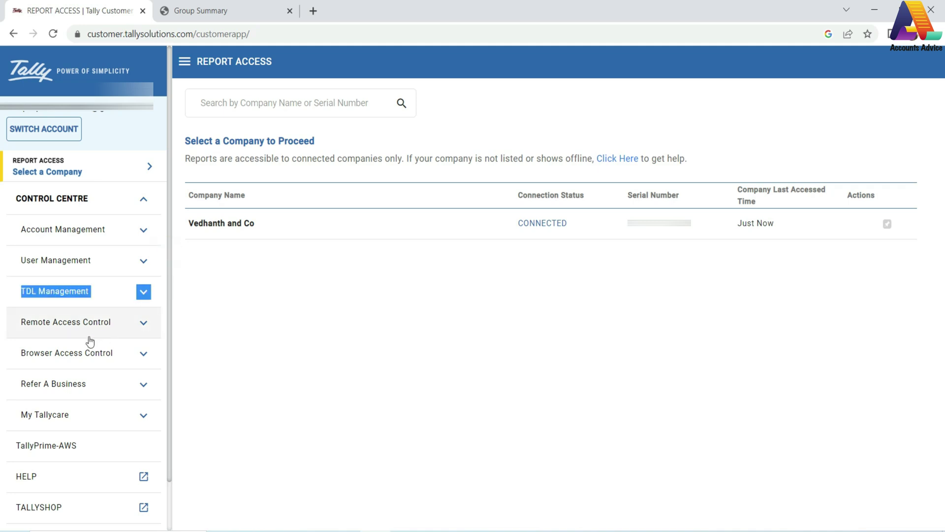
left_click(145, 355)
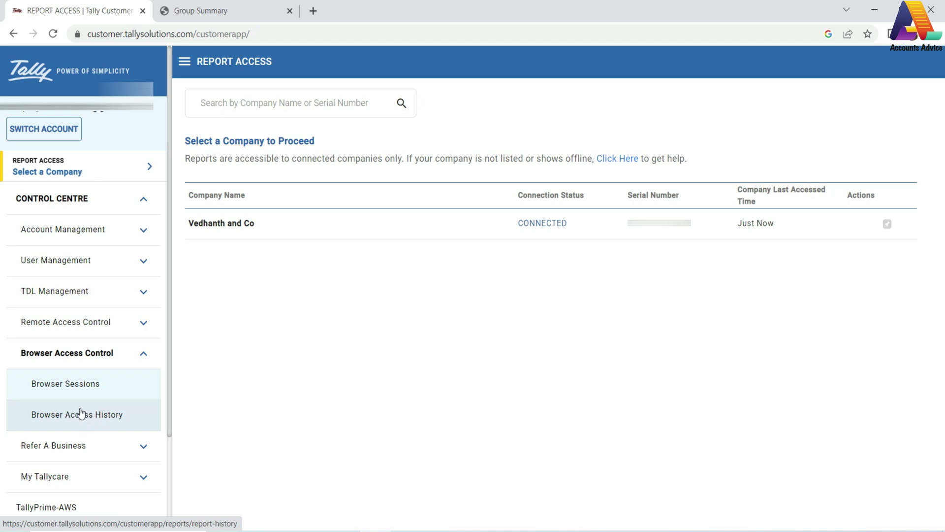
left_click(70, 387)
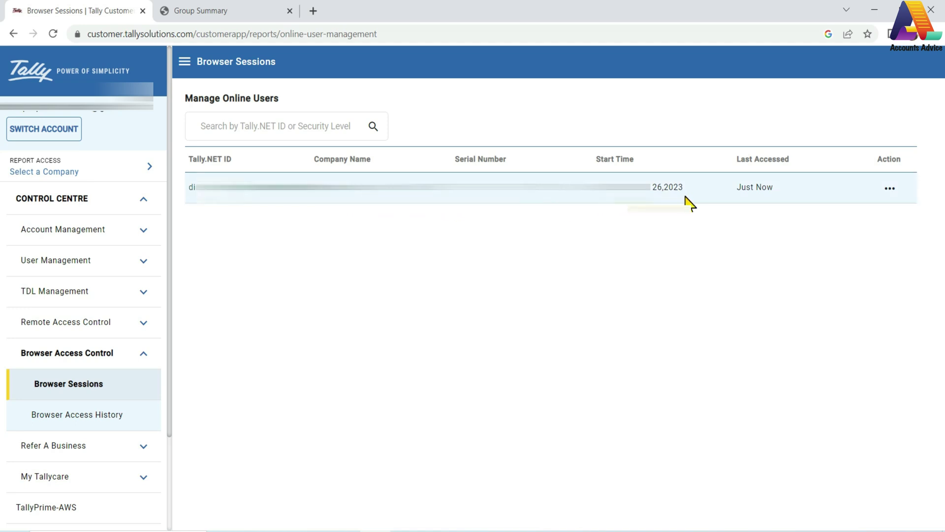
- Check the online user's available action, view the Browser Access History, and return to Browser Sessions
left_click(889, 190)
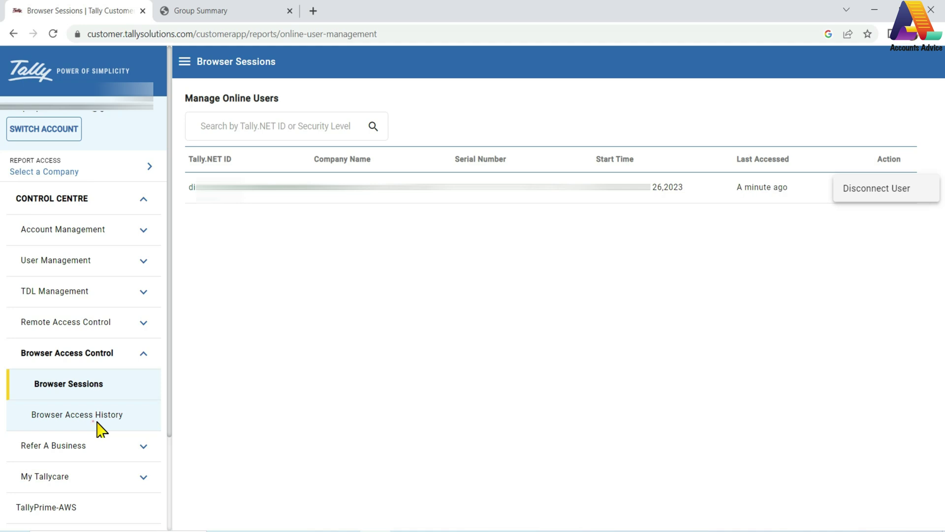
left_click(81, 423)
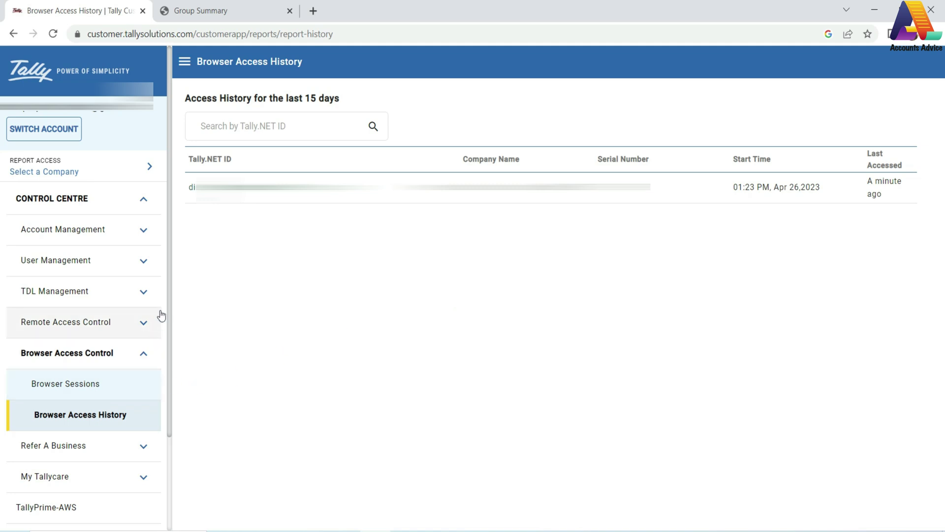
left_click(168, 237)
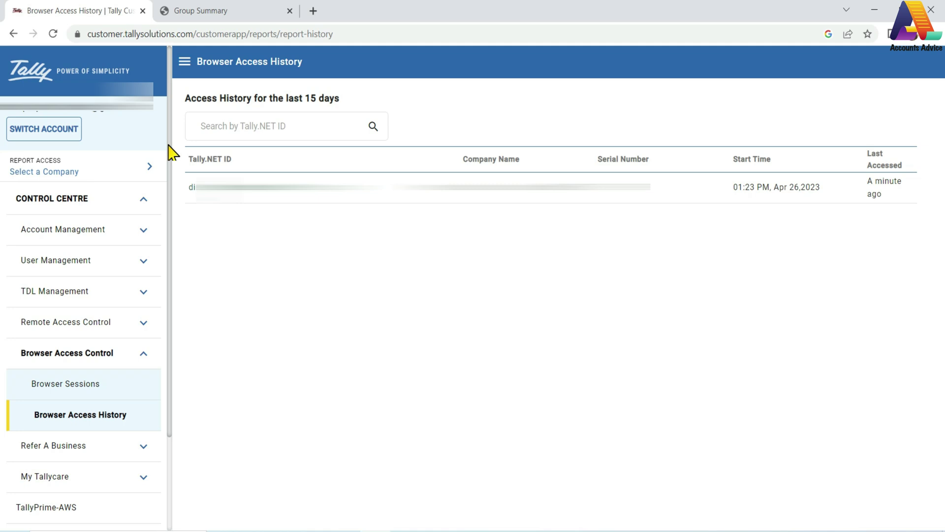
left_click(92, 386)
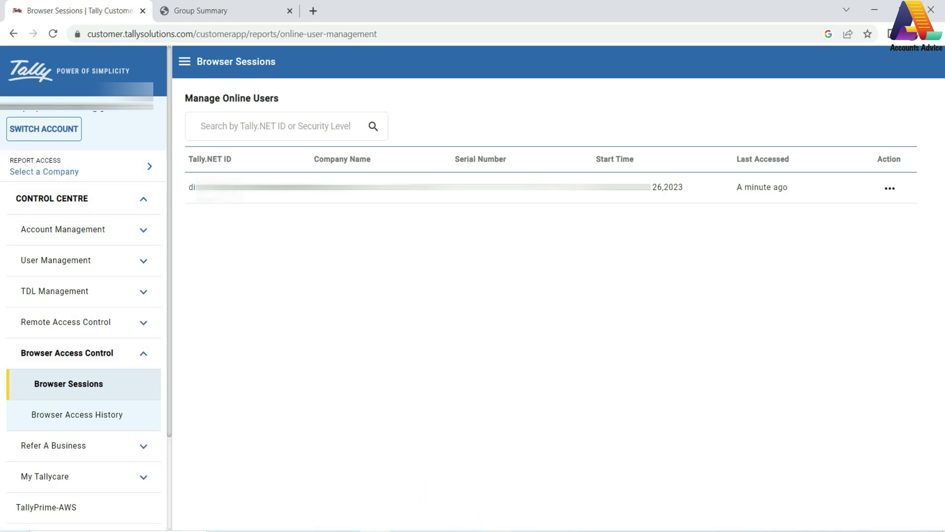
- Switch to TallyPrime and close the open reports to return to the Gateway of Tally
left_click(487, 531)
key("Escape")
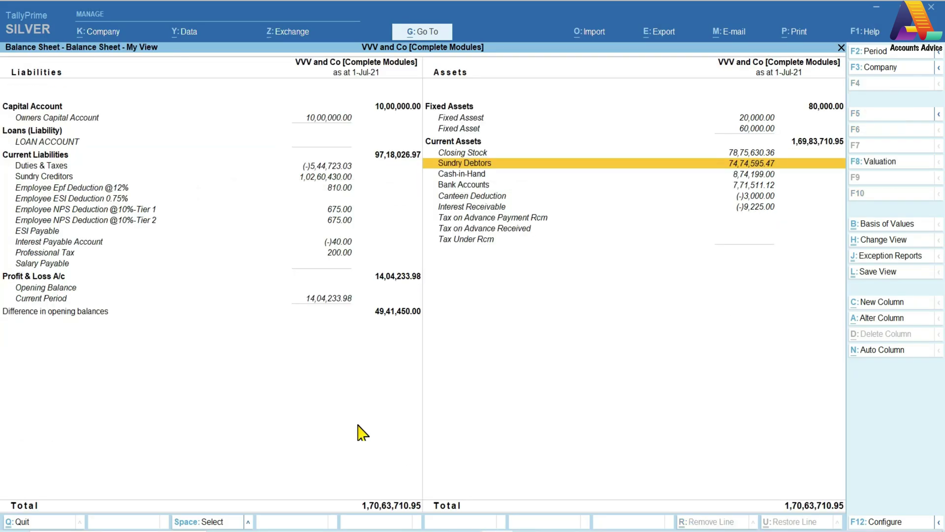
key("Escape")
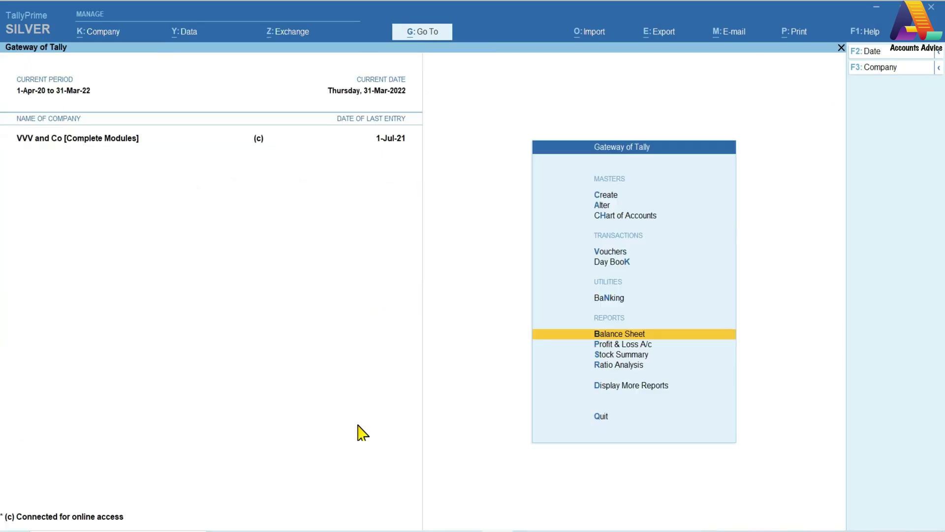